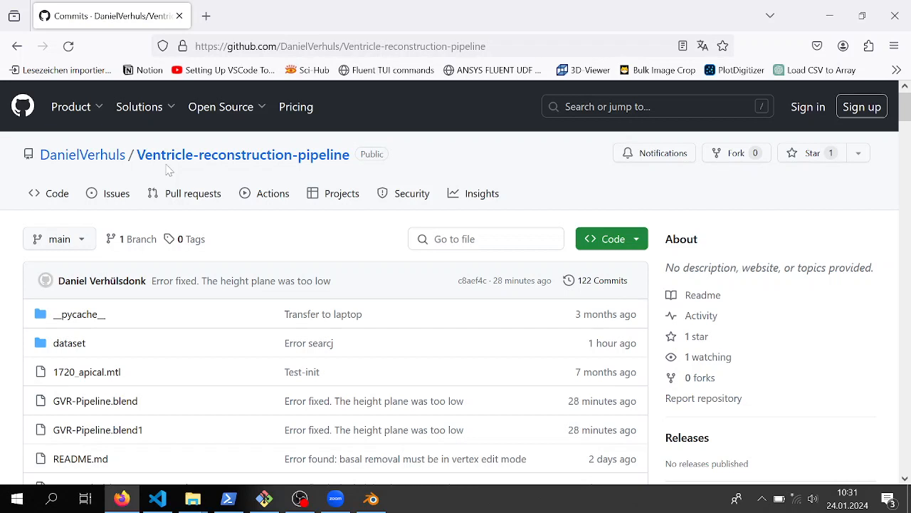
# Step: Review the file list and README of the Ventricle-reconstruction-pipeline repository on GitHub
pyautogui.scroll(-2, 206, 372)
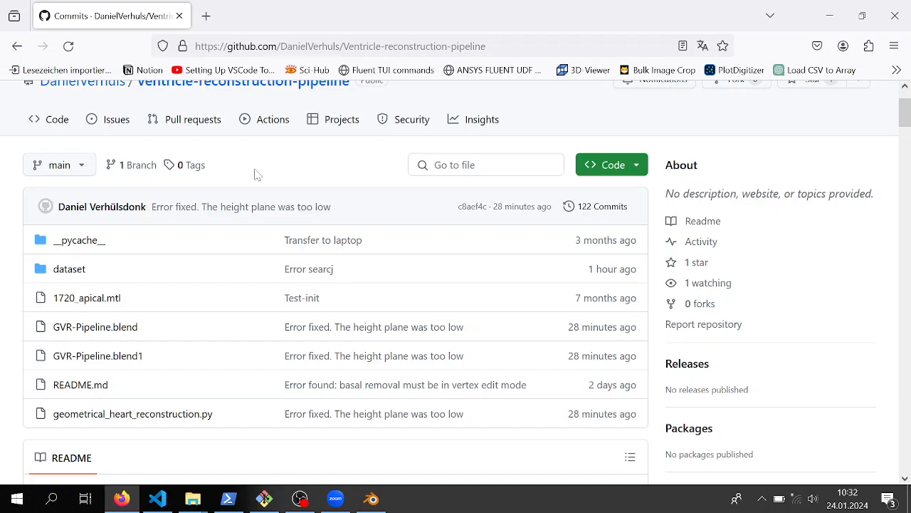
pyautogui.scroll(-2, 244, 235)
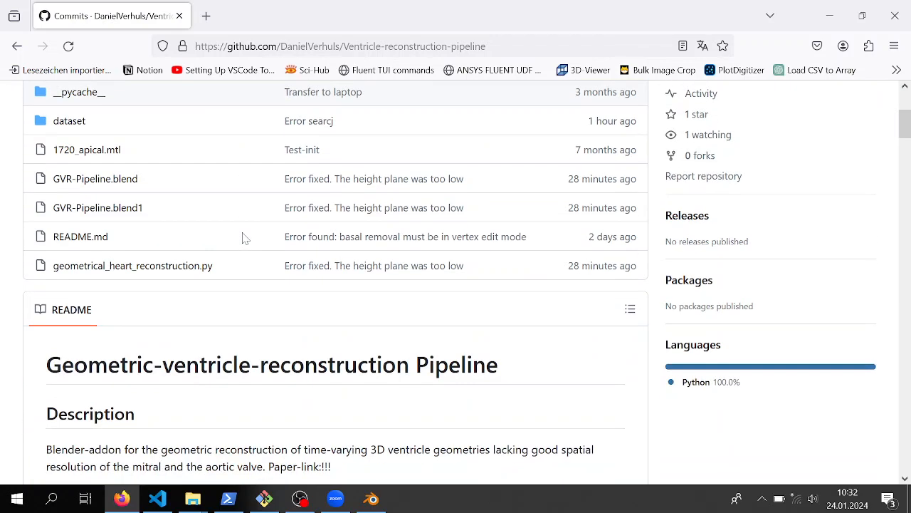
pyautogui.scroll(2, 276, 347)
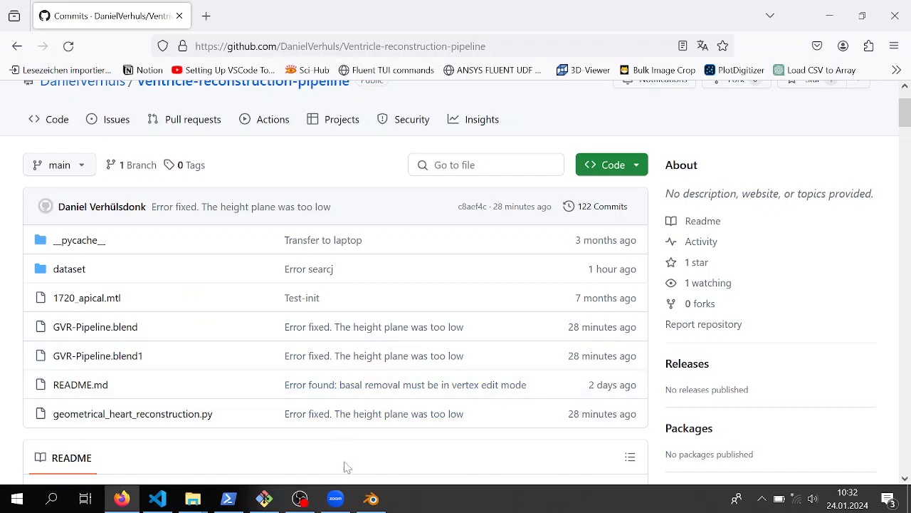
pyautogui.click(371, 499)
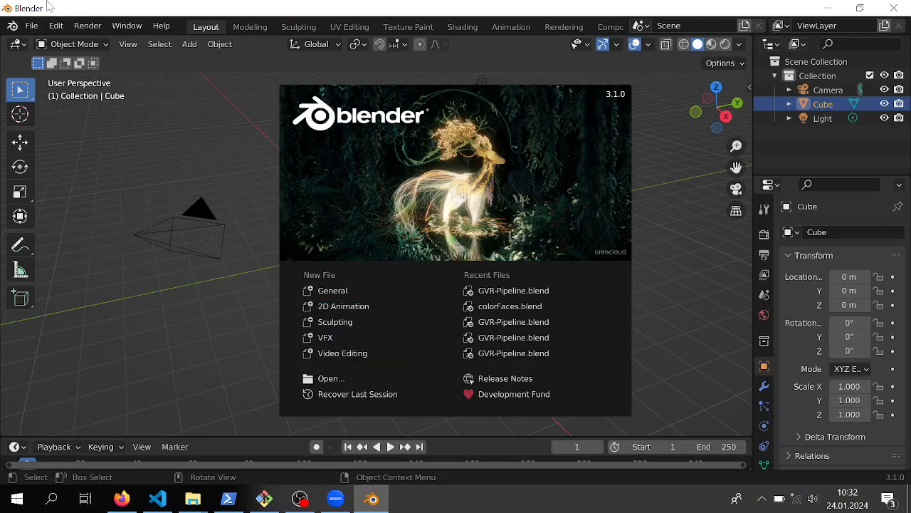
pyautogui.click(122, 498)
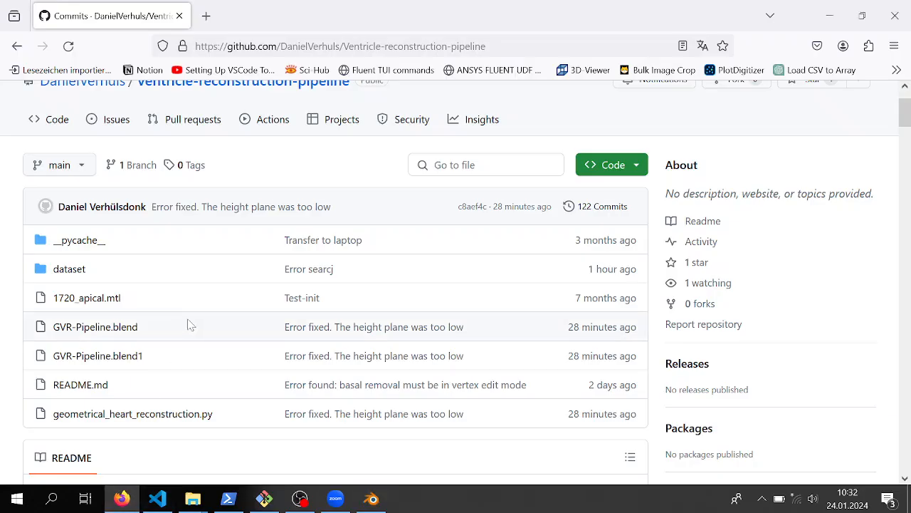
# Step: Switch to Blender and open the file GVR-Pipeline.blend from the Ventricle-reconstruction-pipeline folder
pyautogui.click(382, 507)
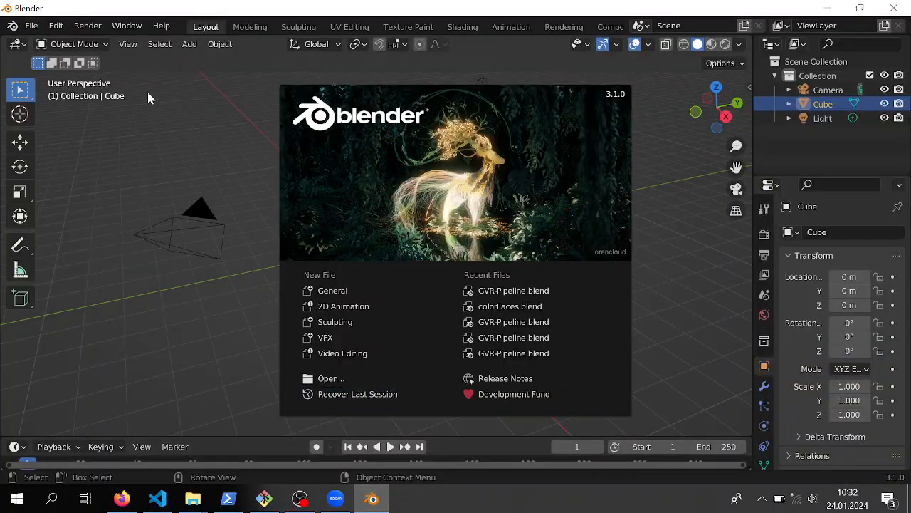
pyautogui.click(34, 28)
pyautogui.click(32, 25)
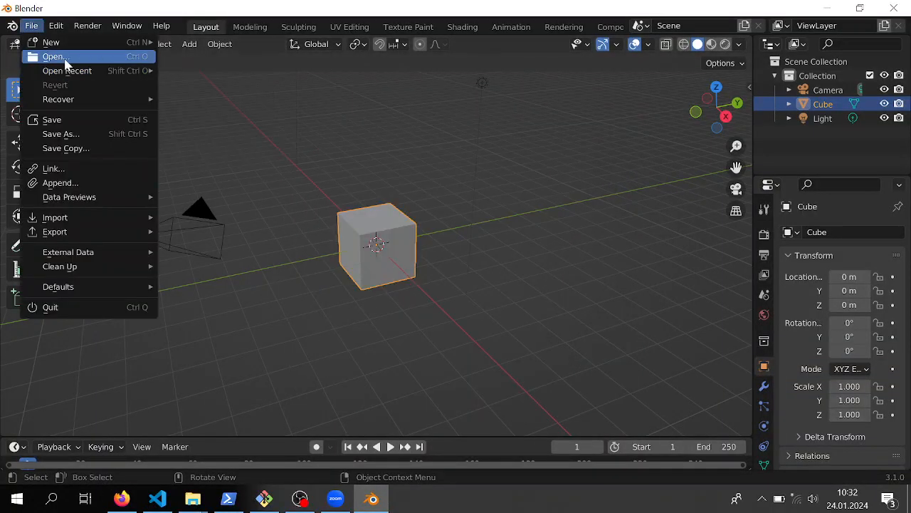
pyautogui.click(39, 57)
pyautogui.doubleClick(226, 143)
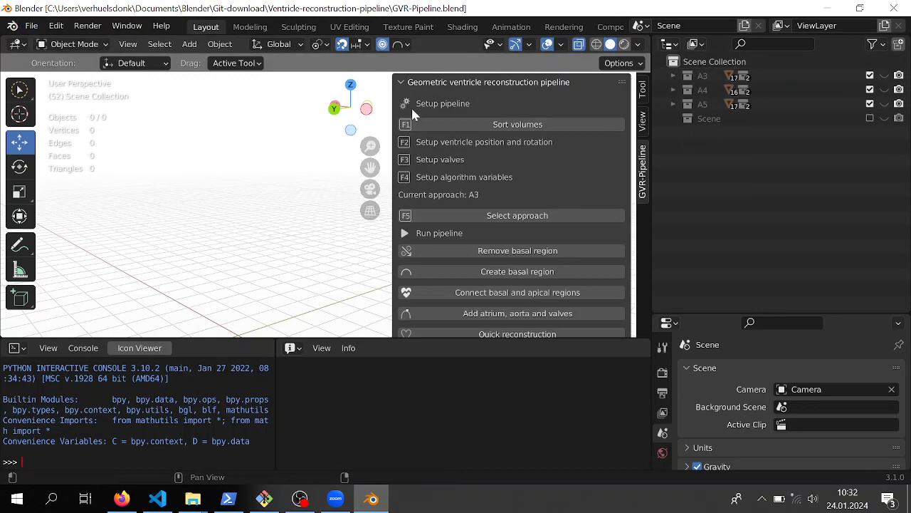
# Step: Import all STL files, ventricle_0.stl to ventricle_11.stl, from the dataset/raw folder at scale 1.00
pyautogui.click(32, 27)
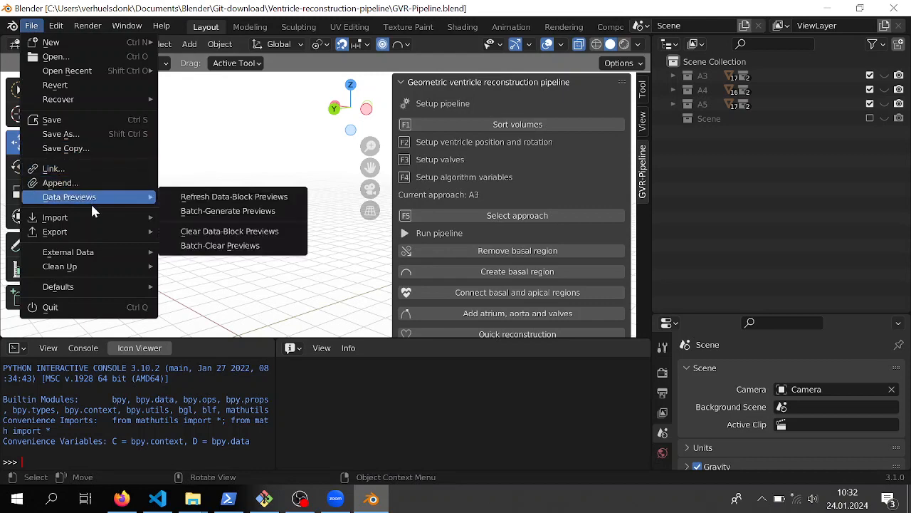
pyautogui.moveTo(95, 217)
pyautogui.click(240, 317)
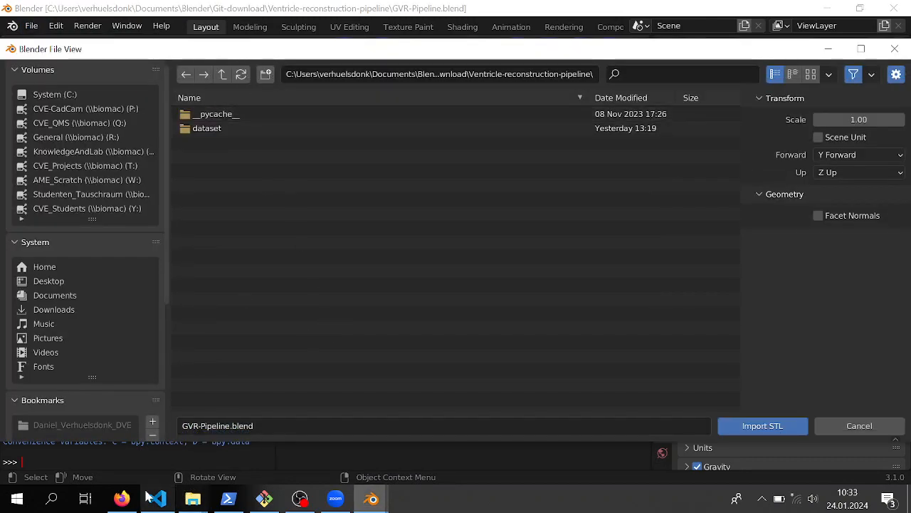
pyautogui.click(121, 499)
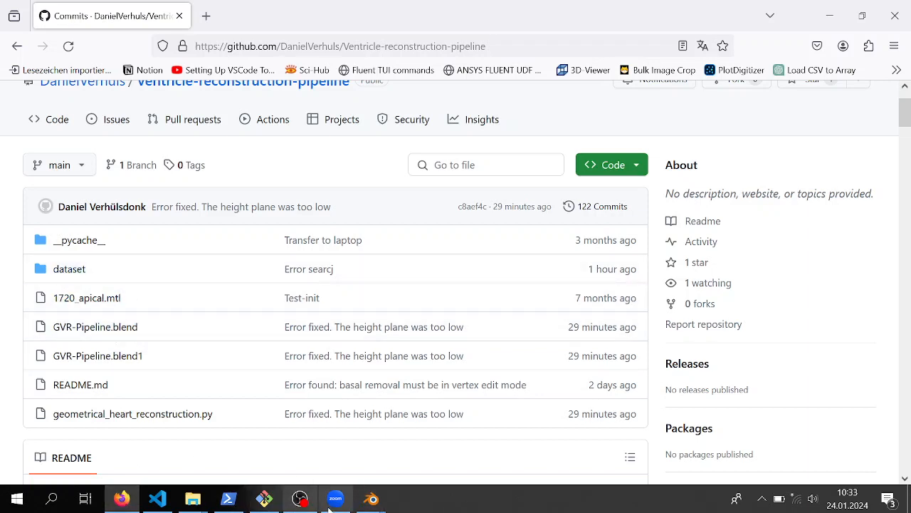
pyautogui.click(370, 500)
pyautogui.click(449, 434)
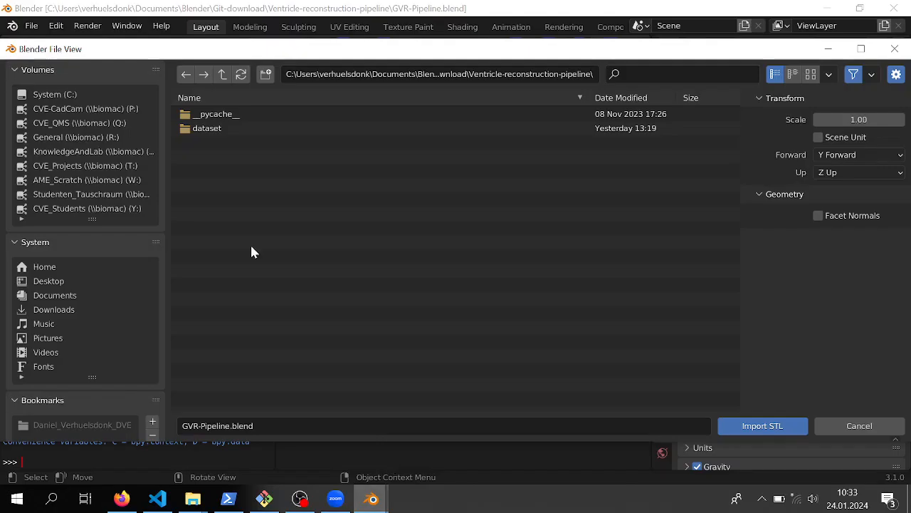
pyautogui.doubleClick(223, 130)
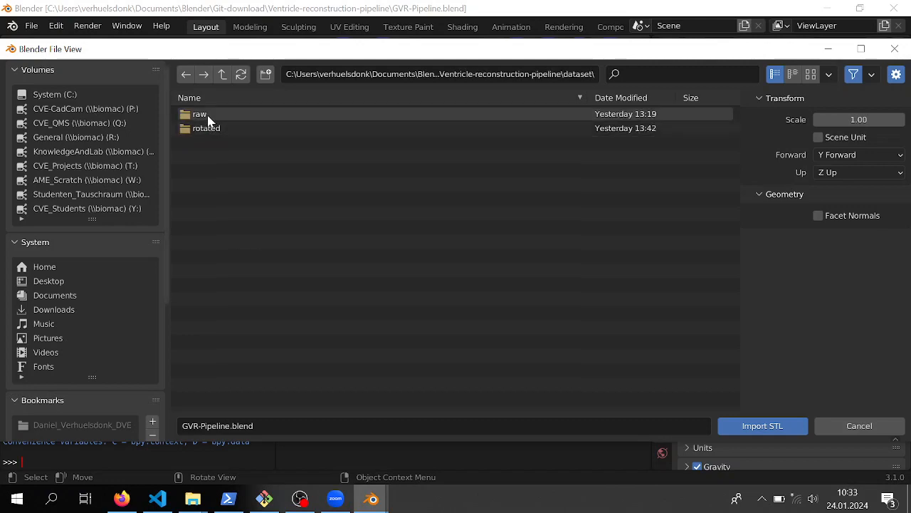
pyautogui.doubleClick(201, 115)
pyautogui.click(204, 118)
pyautogui.press('a')
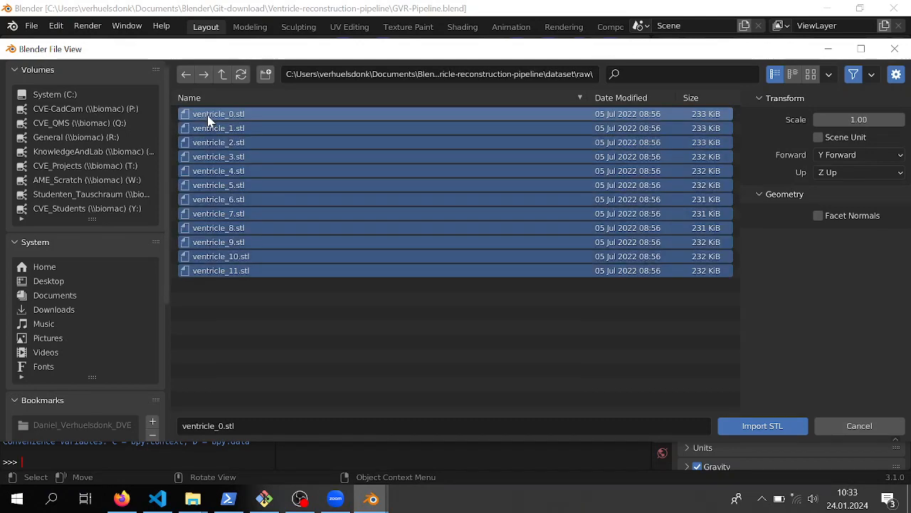
pyautogui.click(763, 429)
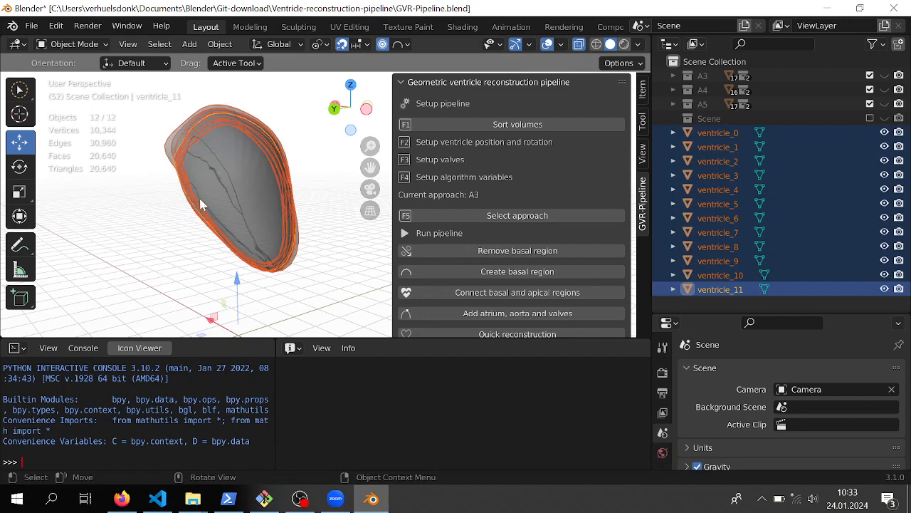
# Step: Sort the volumes of the twelve imported ventricle geometries with the reconstruction pipeline add-on
pyautogui.moveTo(201, 205); pyautogui.dragTo(297, 129, button='middle')
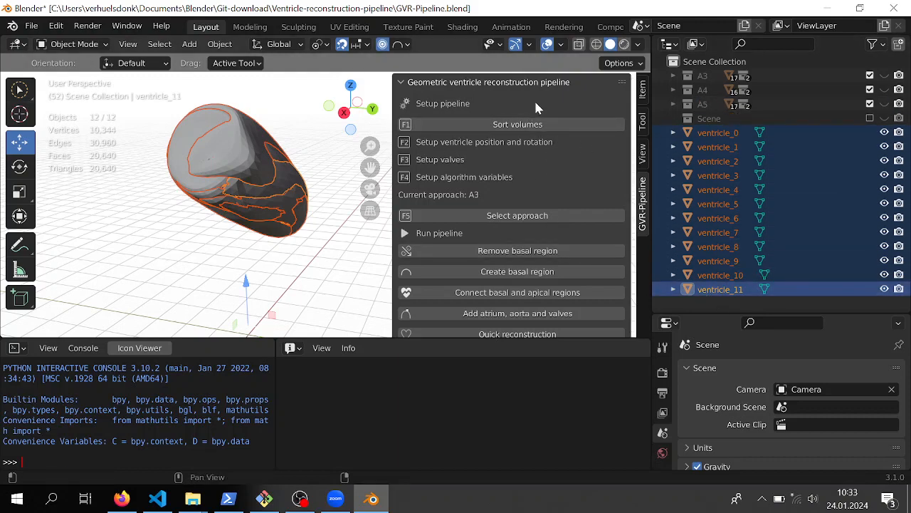
pyautogui.click(533, 125)
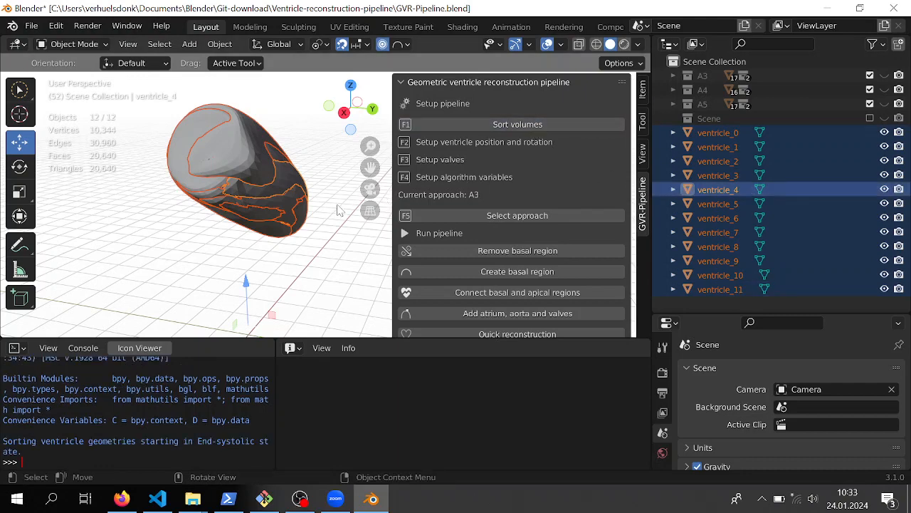
pyautogui.scroll(-1, 311, 199)
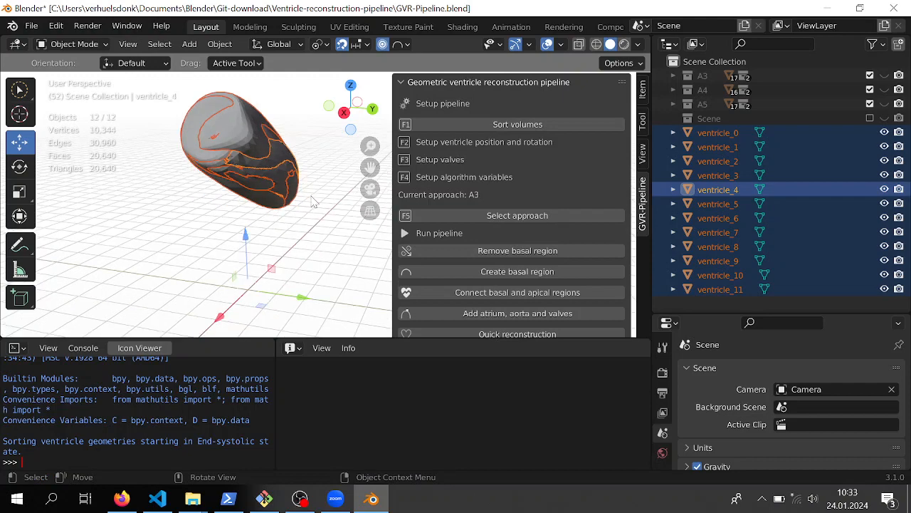
# Step: Enlarge the 3D viewport, then collapse the main pipeline section and expand the Ventricle position (mm) settings
pyautogui.moveTo(315, 339); pyautogui.dragTo(320, 373)
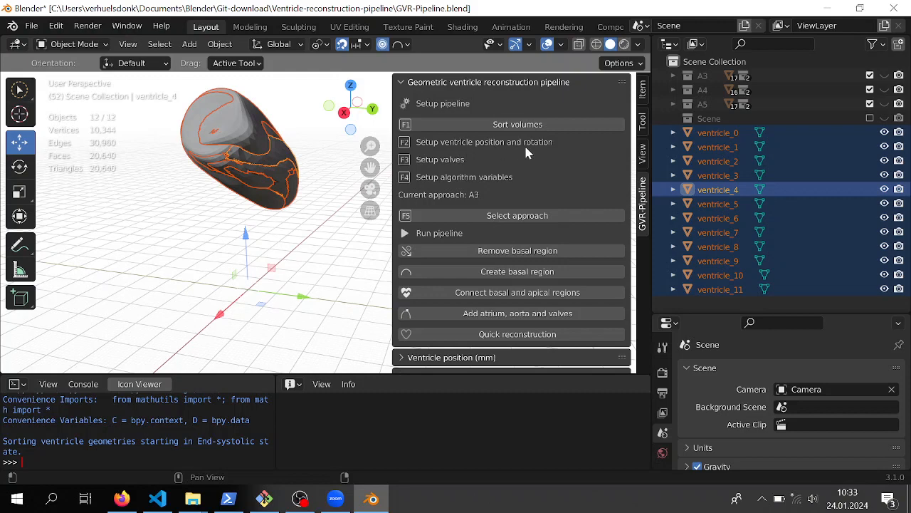
pyautogui.moveTo(288, 150); pyautogui.dragTo(190, 202, button='middle')
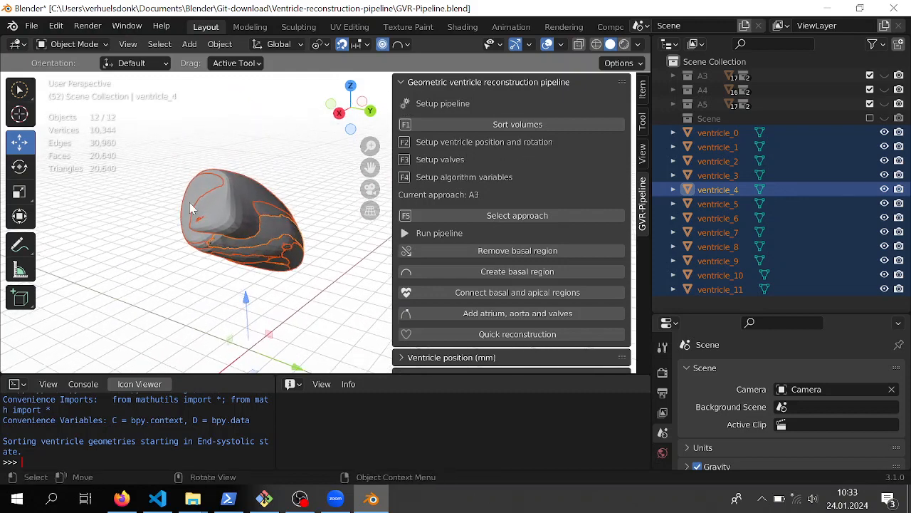
pyautogui.moveTo(278, 242)
pyautogui.mouseDown(button='middle')
pyautogui.moveTo(249, 228)
pyautogui.moveTo(267, 251)
pyautogui.mouseUp(button='middle')
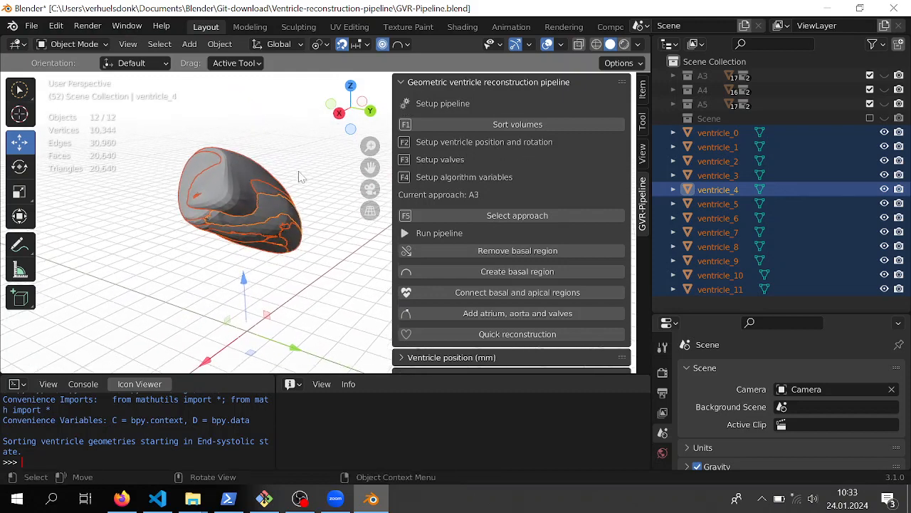
pyautogui.click(406, 85)
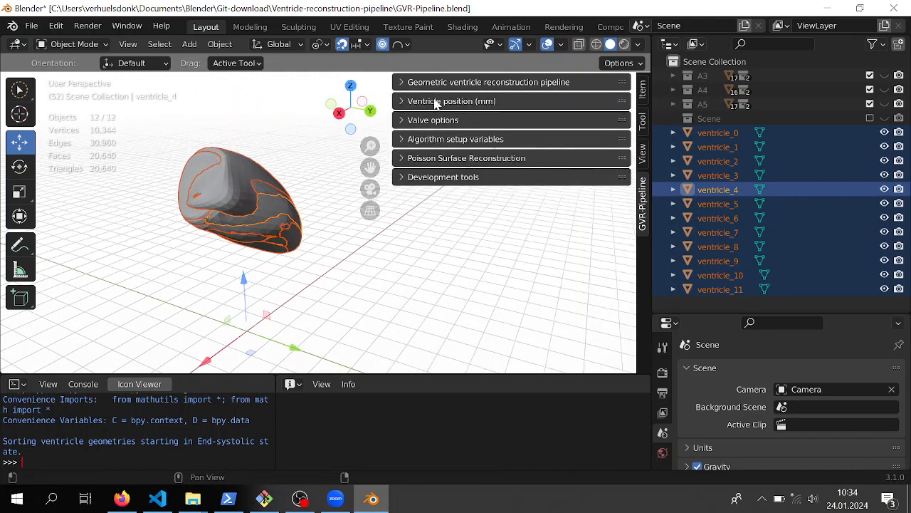
pyautogui.click(407, 101)
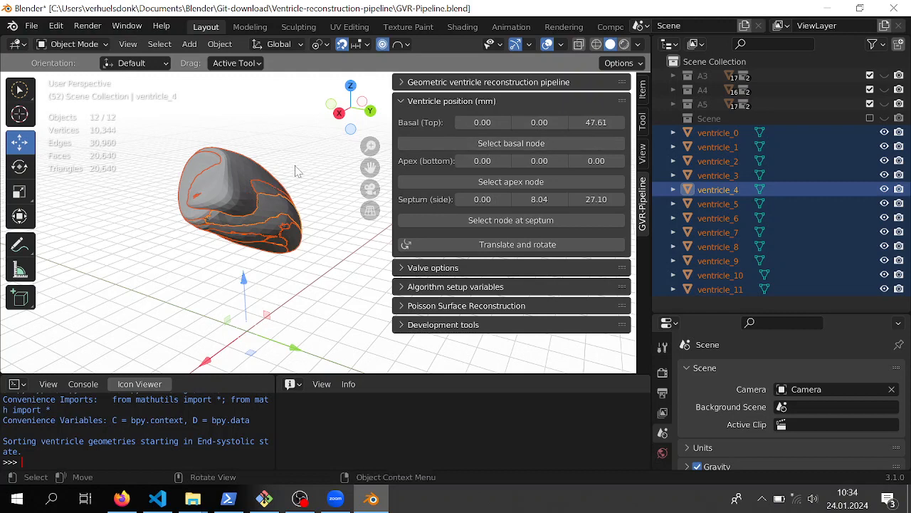
# Step: Hide all imported ventricles except ventricle_4 and select that one in the viewport
pyautogui.moveTo(302, 173); pyautogui.dragTo(317, 180, button='middle')
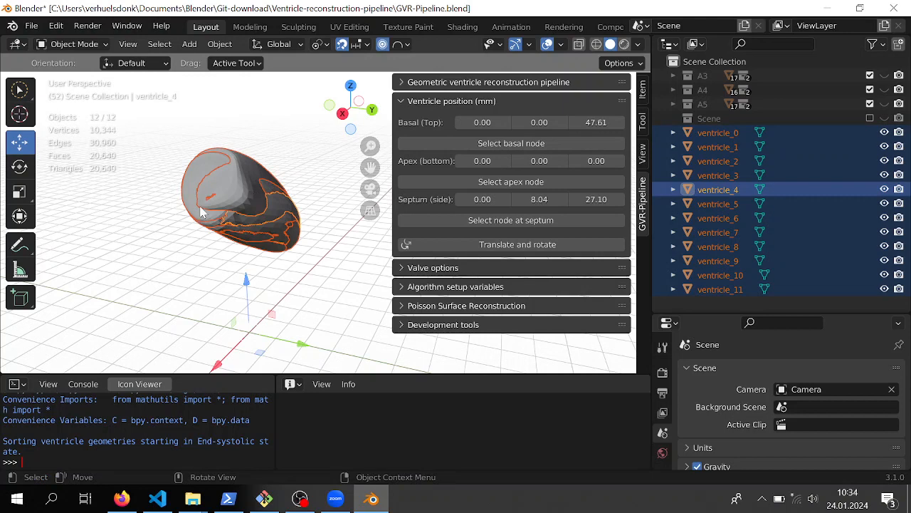
pyautogui.press('h')
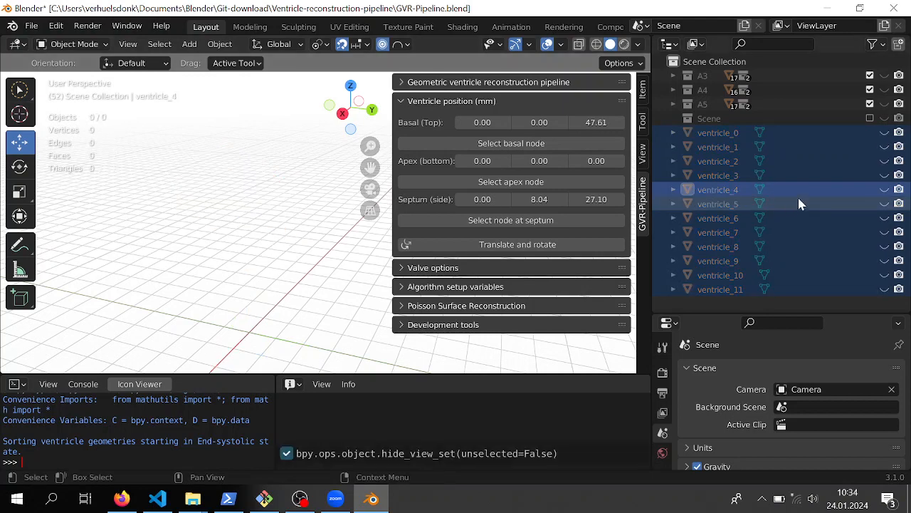
pyautogui.click(884, 189)
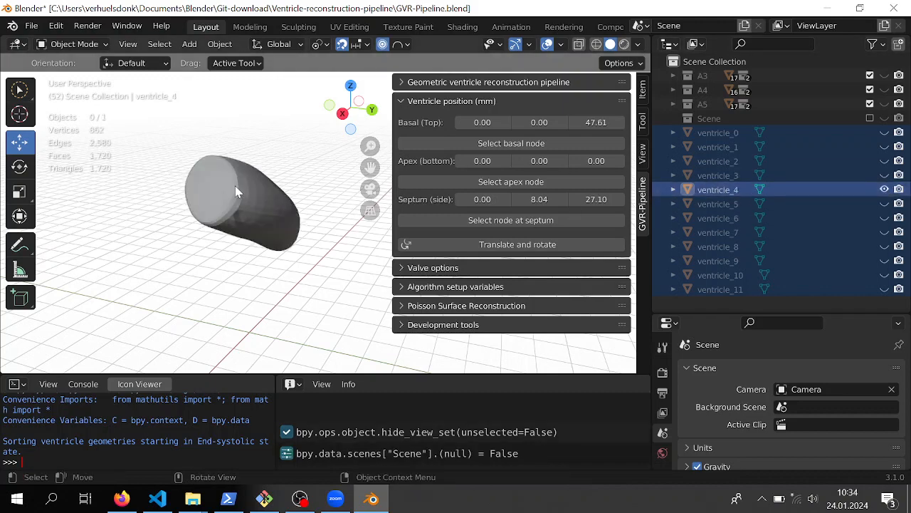
pyautogui.click(233, 214)
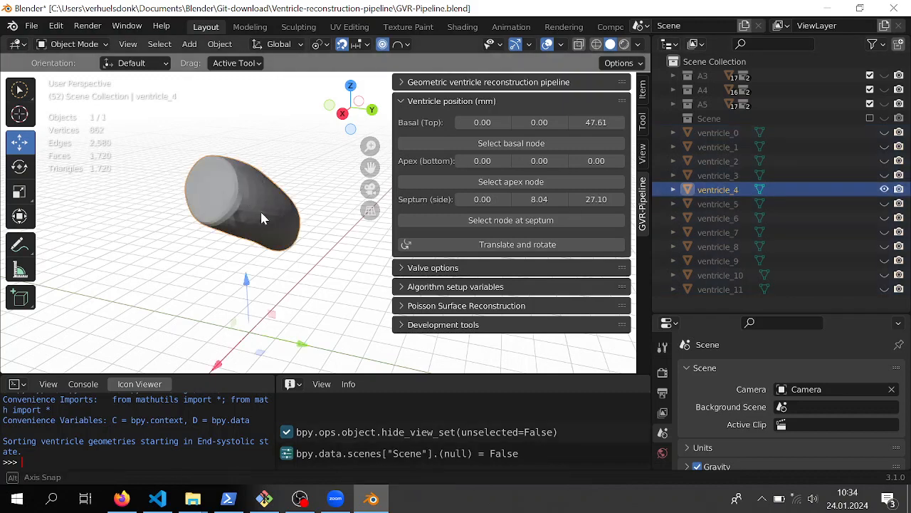
# Step: Enter Edit Mode on ventricle_4 to work on its mesh vertices
pyautogui.moveTo(260, 209); pyautogui.dragTo(277, 210, button='middle')
pyautogui.click(74, 44)
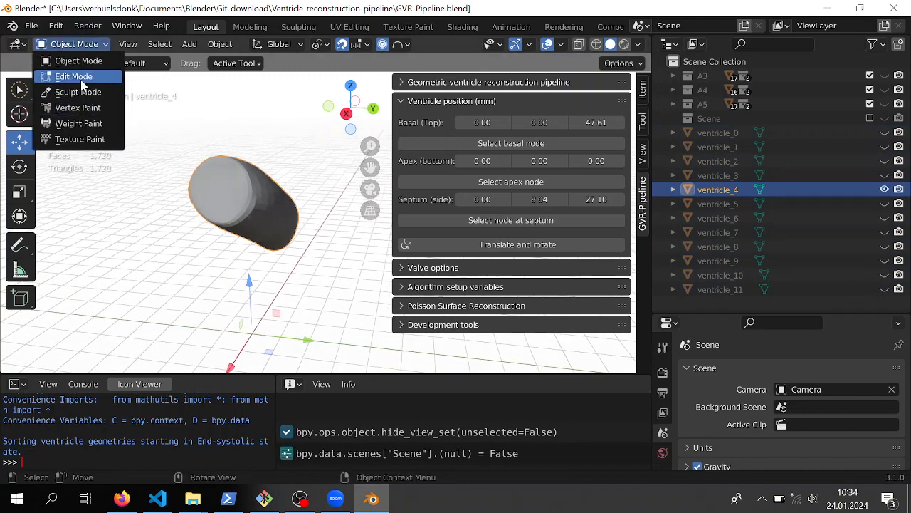
pyautogui.click(97, 47)
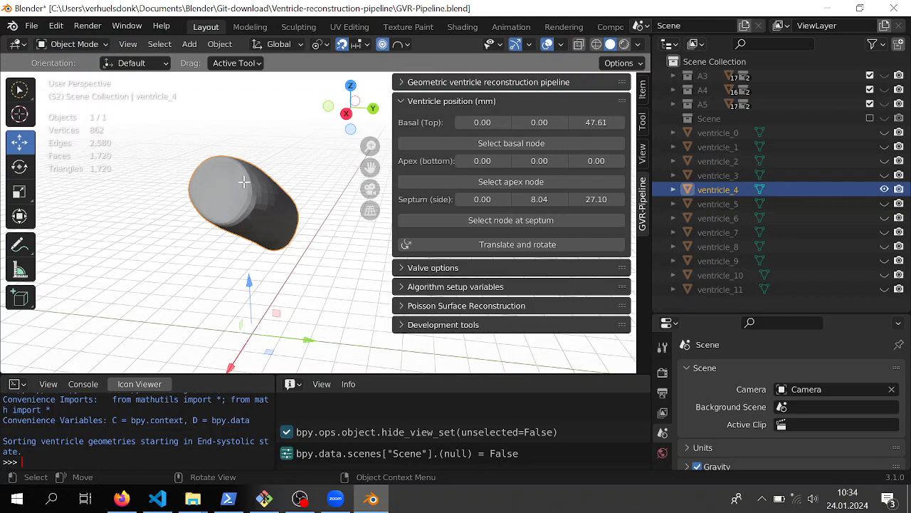
pyautogui.press('Tab')
pyautogui.moveTo(250, 193); pyautogui.dragTo(304, 184, button='middle')
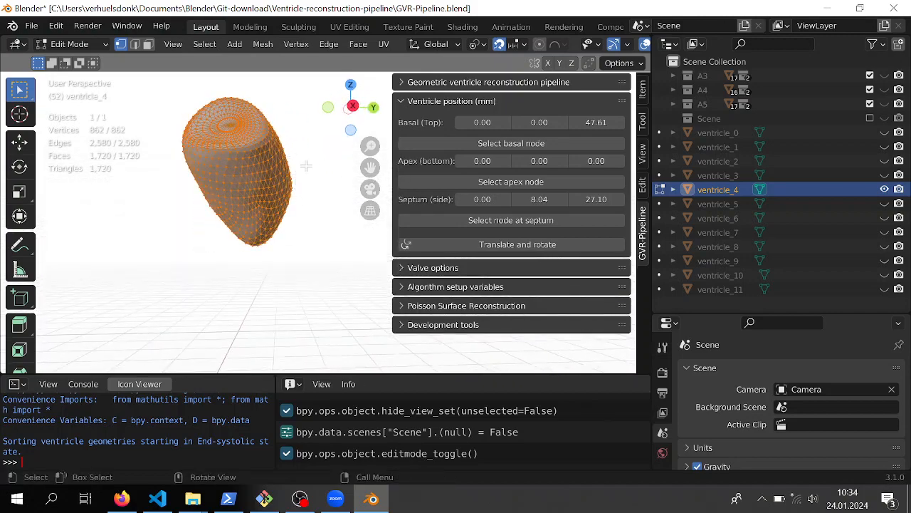
# Step: Select the single vertex at the centre of ventricle_4's flat basal surface and assign it as the basal node
pyautogui.click(306, 168)
pyautogui.moveTo(213, 165); pyautogui.dragTo(243, 225, button='middle')
pyautogui.click(244, 225)
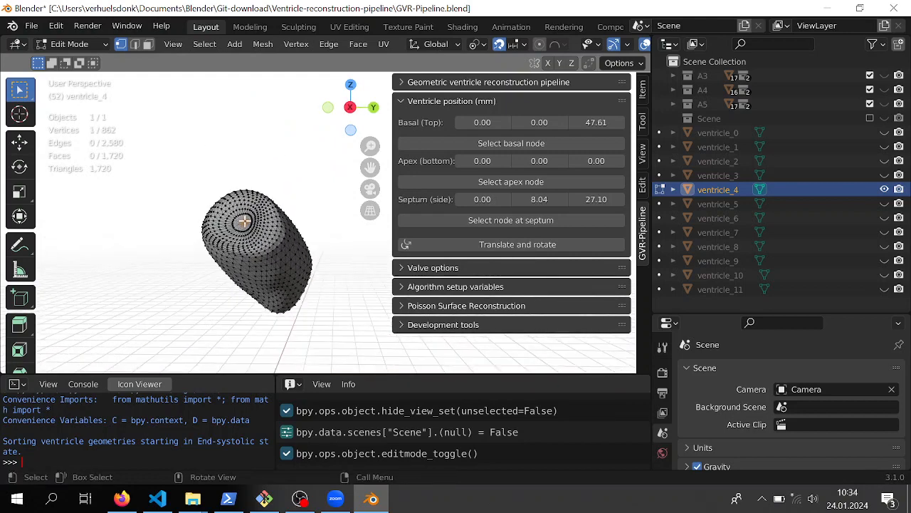
pyautogui.click(465, 145)
# Step: Select a vertex at the pointed apex tip of ventricle_4 and assign it as the apex node
pyautogui.moveTo(306, 265); pyautogui.dragTo(457, 234, button='middle')
pyautogui.moveTo(416, 166); pyautogui.dragTo(262, 293, button='middle')
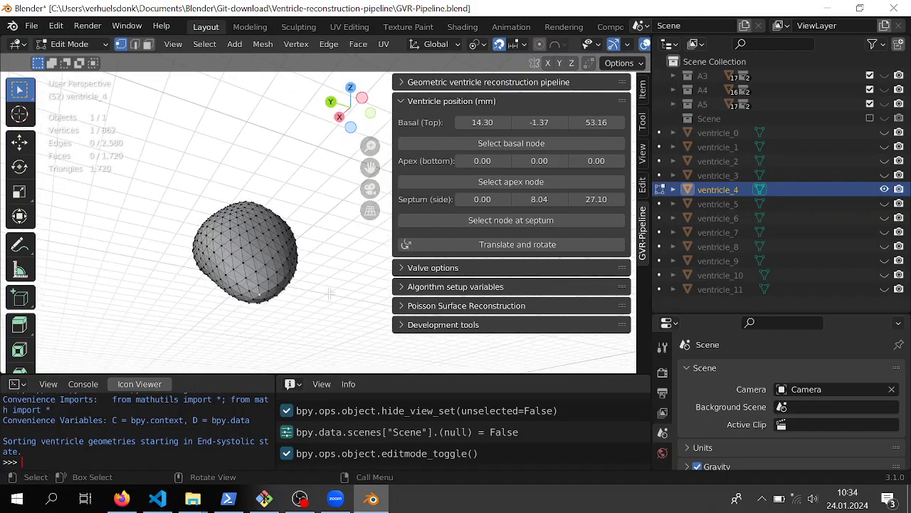
pyautogui.moveTo(330, 294); pyautogui.dragTo(363, 308, button='middle')
pyautogui.moveTo(411, 326); pyautogui.dragTo(239, 242, button='middle')
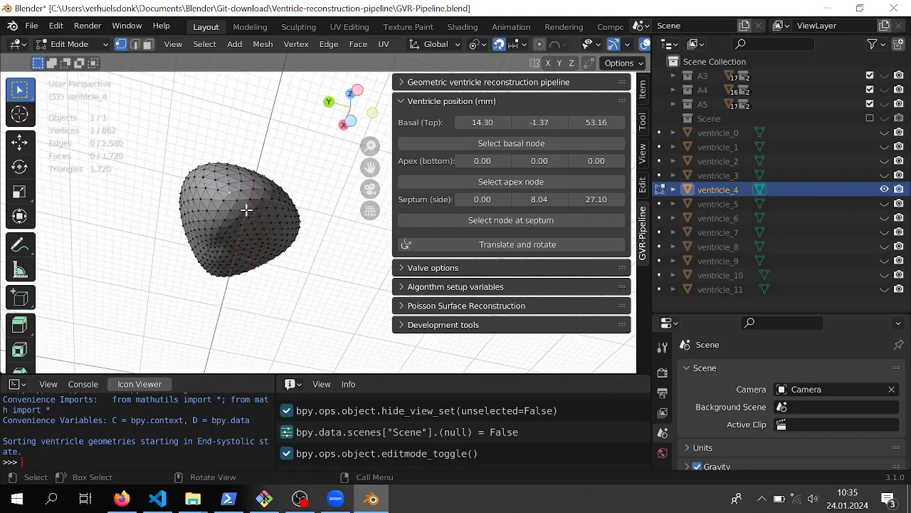
pyautogui.moveTo(246, 209); pyautogui.dragTo(451, 286, button='middle')
pyautogui.click(513, 183)
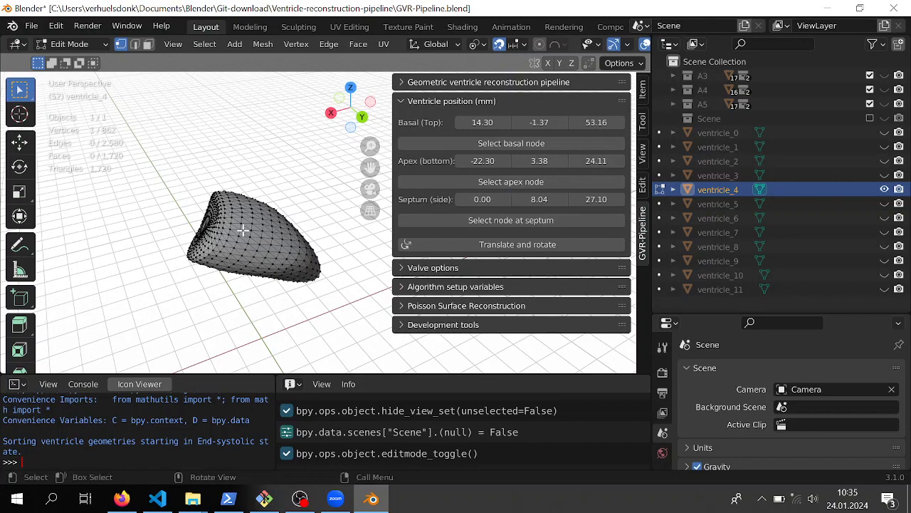
# Step: Select a vertex midway down the septum side of ventricle_4 and assign it as the septum node
pyautogui.moveTo(244, 230); pyautogui.dragTo(296, 217, button='middle')
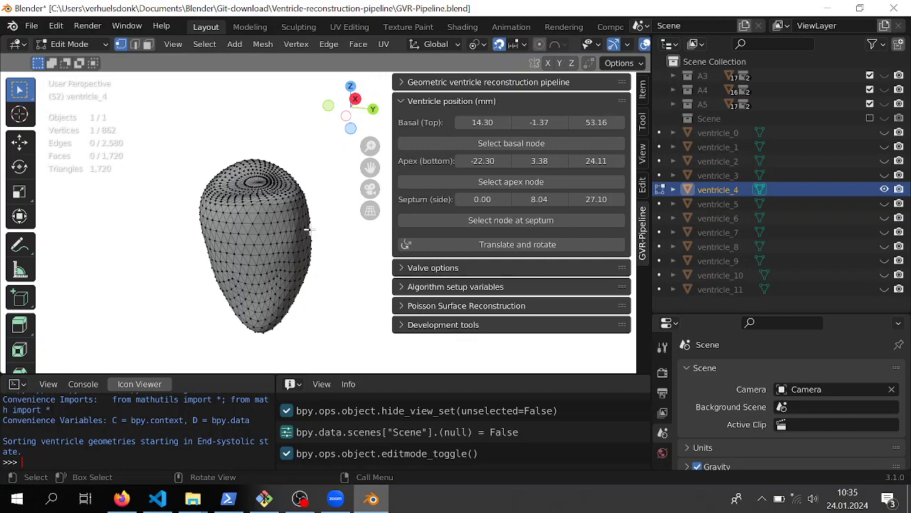
pyautogui.moveTo(277, 227); pyautogui.dragTo(194, 214, button='middle')
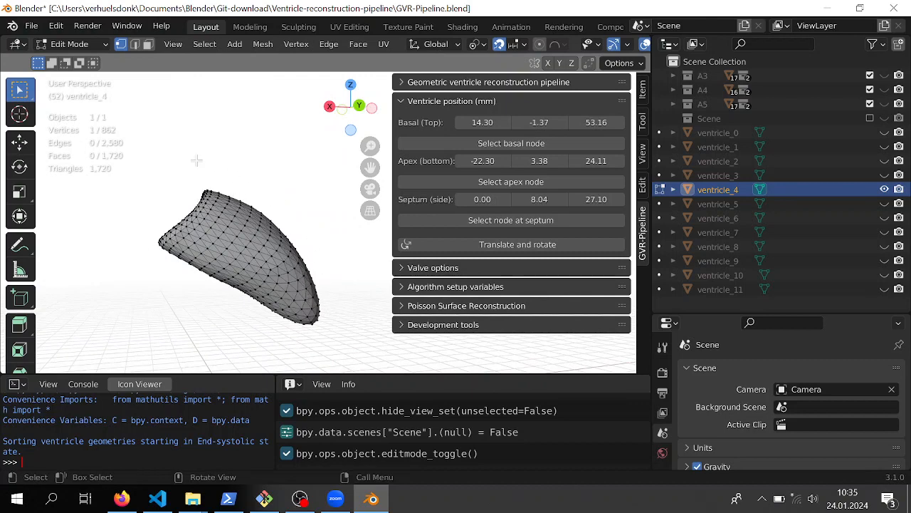
pyautogui.moveTo(197, 161); pyautogui.dragTo(299, 228, button='middle')
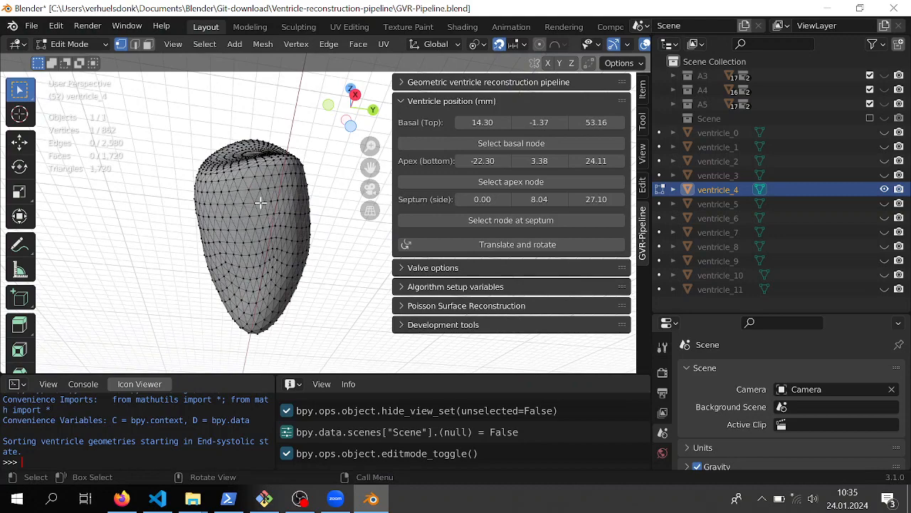
pyautogui.moveTo(261, 203); pyautogui.dragTo(285, 271, button='middle')
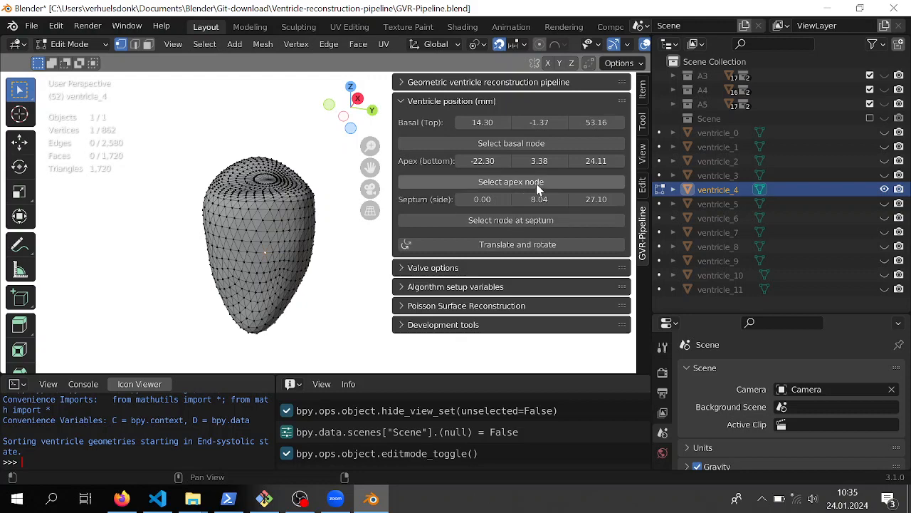
pyautogui.click(517, 223)
pyautogui.moveTo(427, 234); pyautogui.dragTo(401, 235, button='middle')
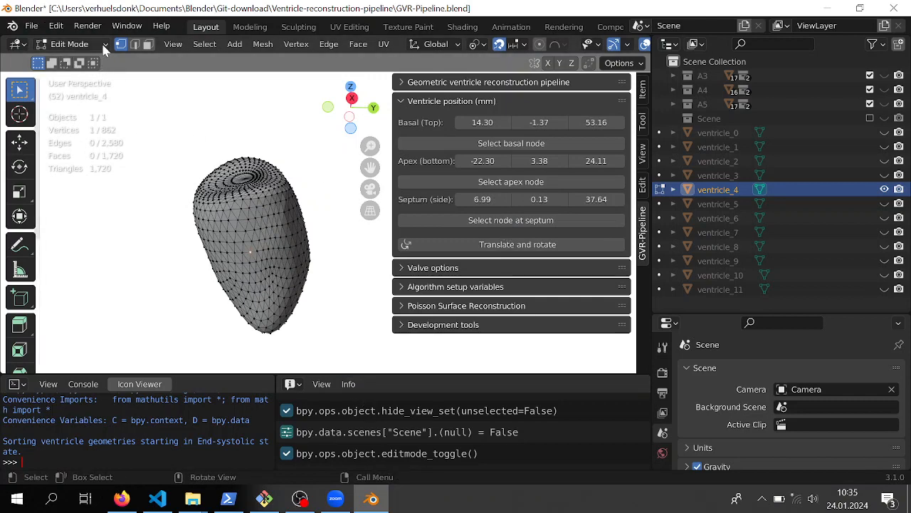
# Step: Return ventricle_4 to Object Mode and unhide all ventricles from ventricle_0 to ventricle_11
pyautogui.click(70, 44)
pyautogui.click(73, 59)
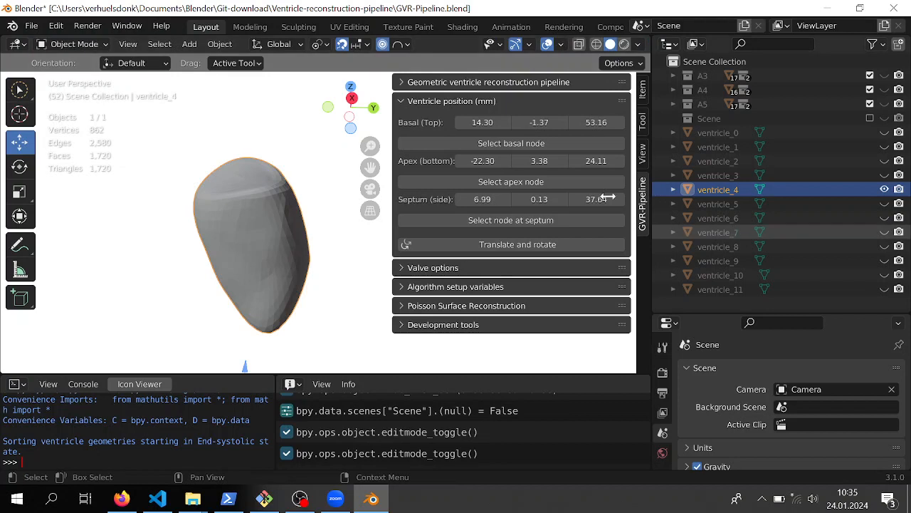
pyautogui.click(884, 134)
pyautogui.moveTo(884, 140); pyautogui.dragTo(885, 290)
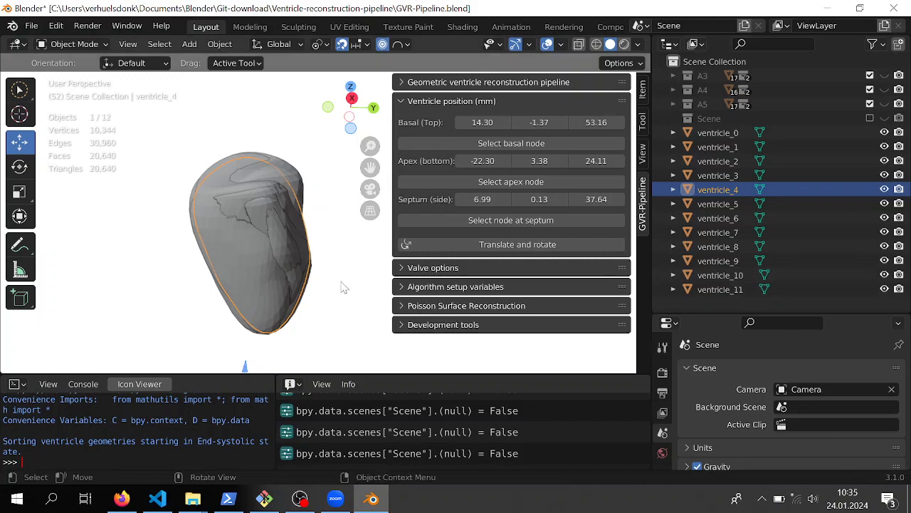
# Step: Select all twelve ventricles and translate and rotate them according to the basal, apex and septum nodes
pyautogui.press('a')
pyautogui.moveTo(321, 275); pyautogui.dragTo(260, 262, button='middle')
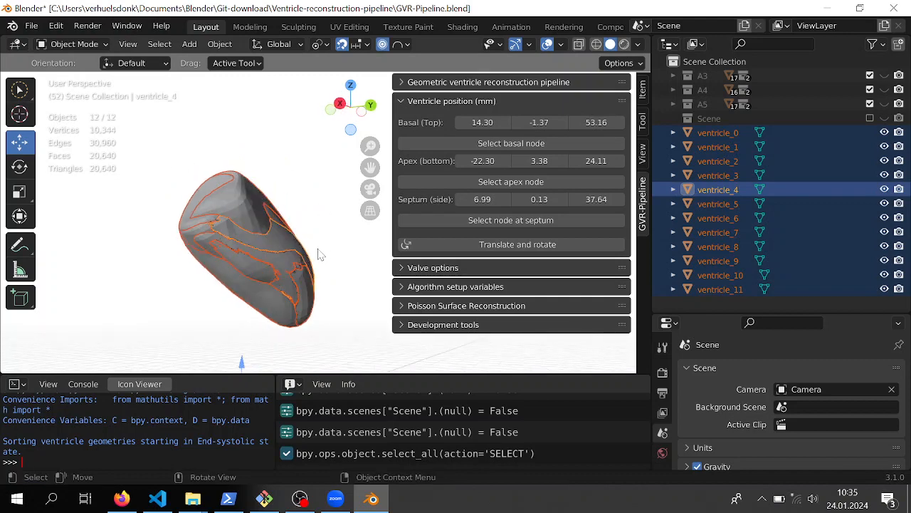
pyautogui.keyDown('shift'); pyautogui.moveTo(320, 254); pyautogui.dragTo(309, 268, button='middle'); pyautogui.keyUp('shift')
pyautogui.click(572, 246)
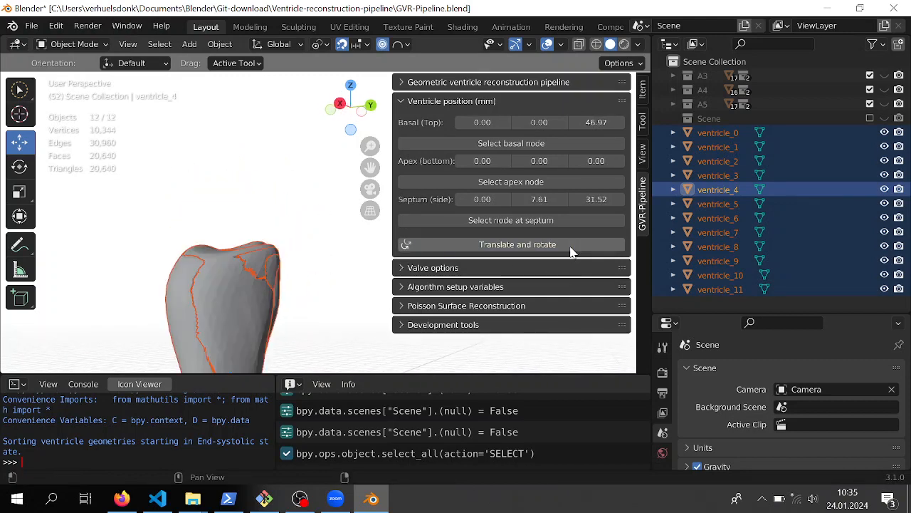
pyautogui.moveTo(285, 302); pyautogui.dragTo(337, 221, button='middle')
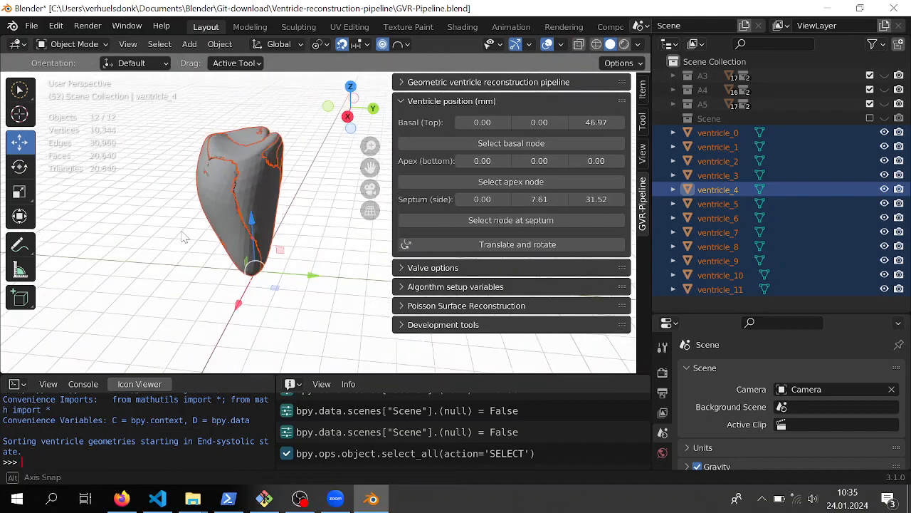
# Step: Select ventricle_0 and show the valve options with enough width to read the full mitral and aortic parameter labels
pyautogui.click(726, 131)
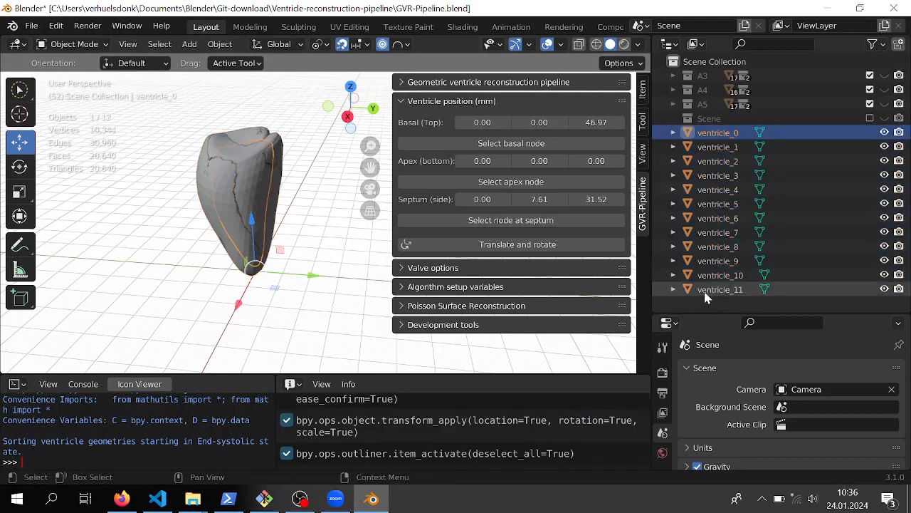
pyautogui.click(405, 103)
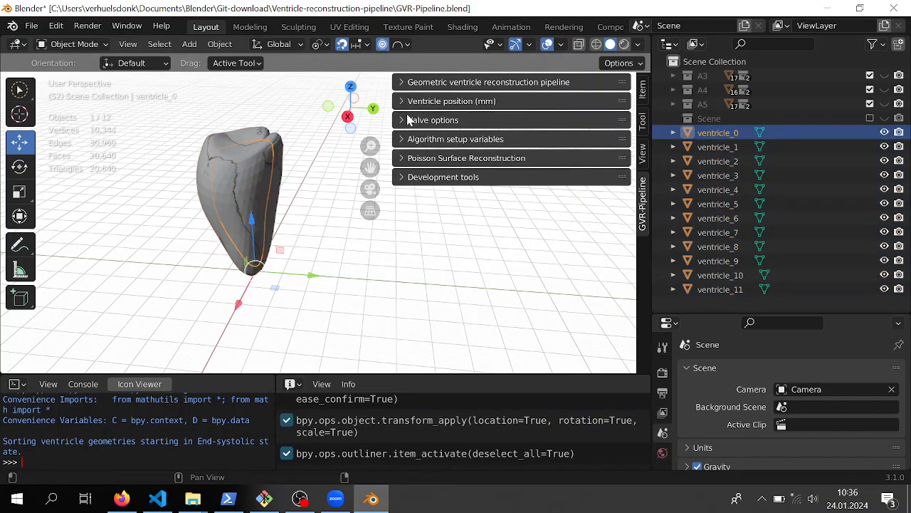
pyautogui.click(410, 83)
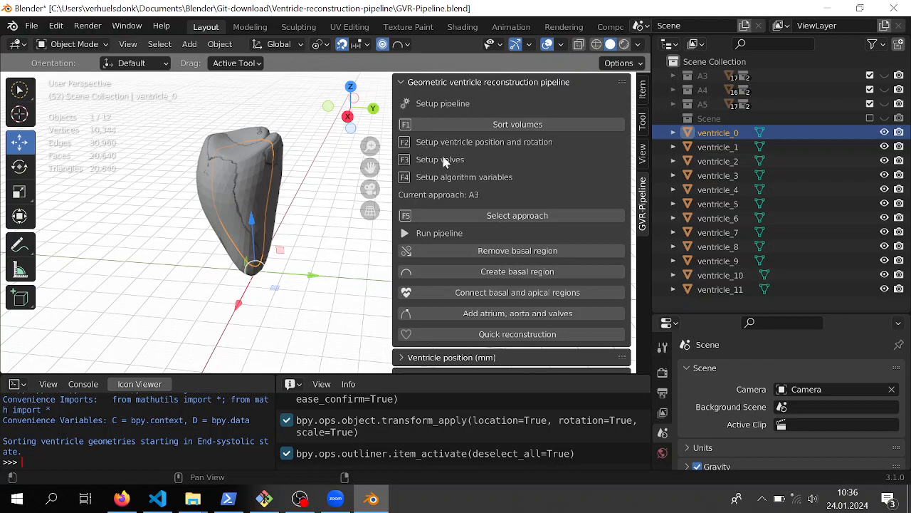
pyautogui.click(420, 83)
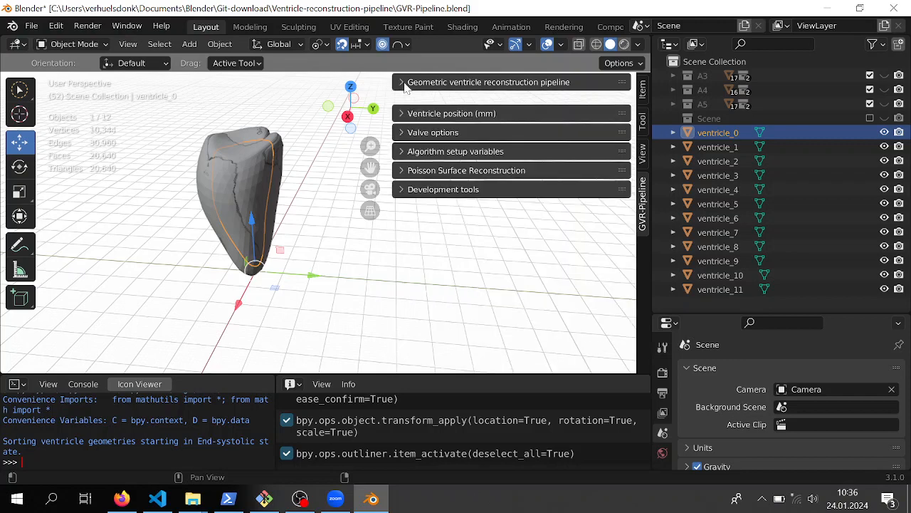
pyautogui.click(407, 124)
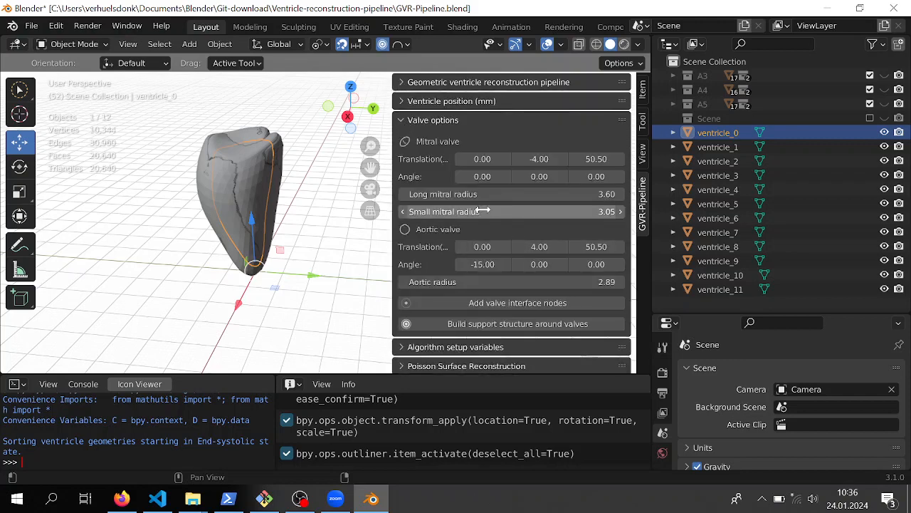
pyautogui.scroll(-1, 479, 206)
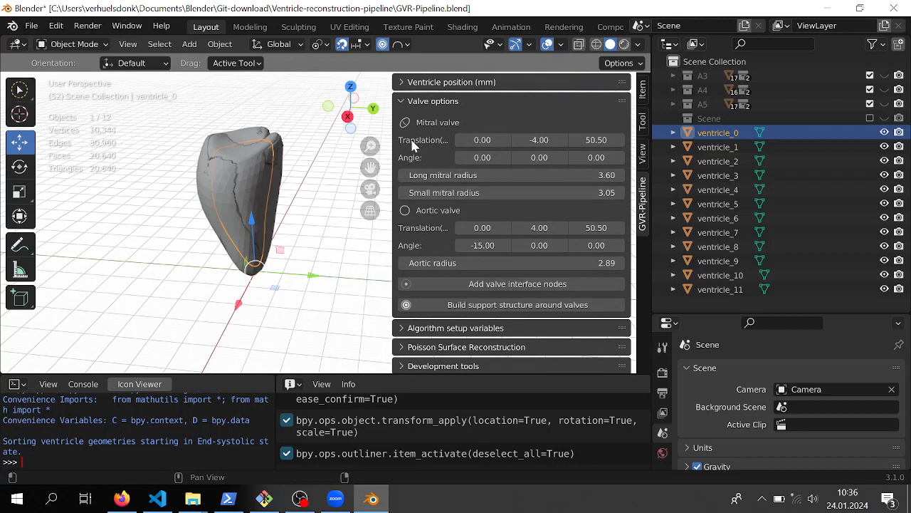
pyautogui.moveTo(389, 148); pyautogui.dragTo(346, 147)
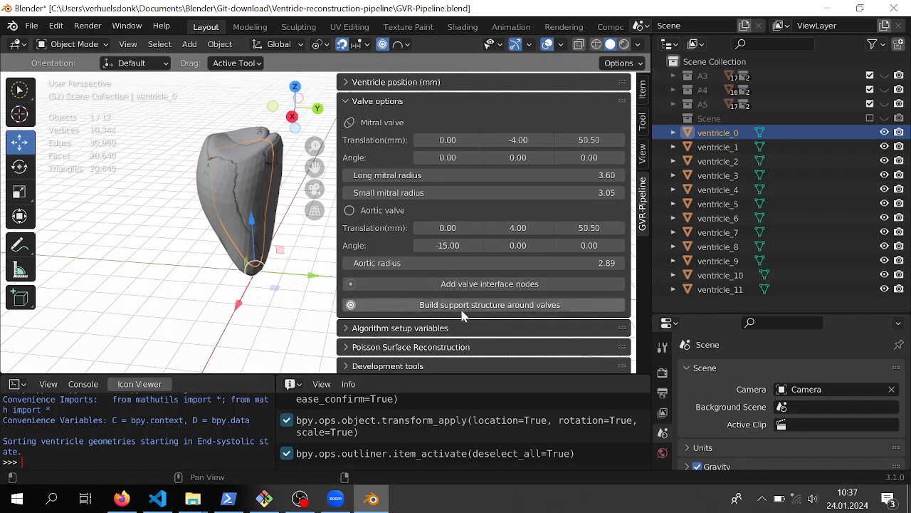
# Step: Extend the selection from ventricle_0 to ventricle_11 and hide all of these ventricles
pyautogui.keyDown('shift'); pyautogui.moveTo(285, 280); pyautogui.dragTo(245, 294, button='middle'); pyautogui.keyUp('shift')
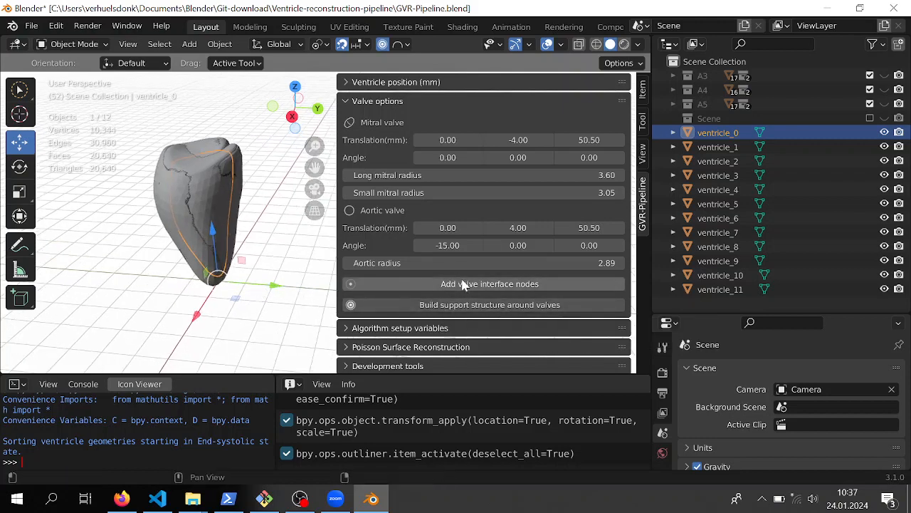
pyautogui.moveTo(302, 262); pyautogui.dragTo(251, 254, button='middle')
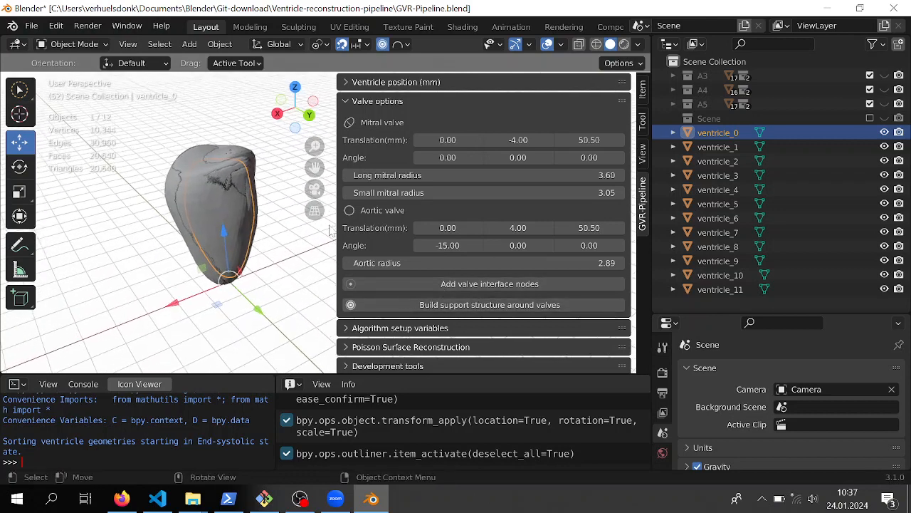
pyautogui.keyDown('shift'); pyautogui.click(728, 291); pyautogui.keyUp('shift')
pyautogui.press('h')
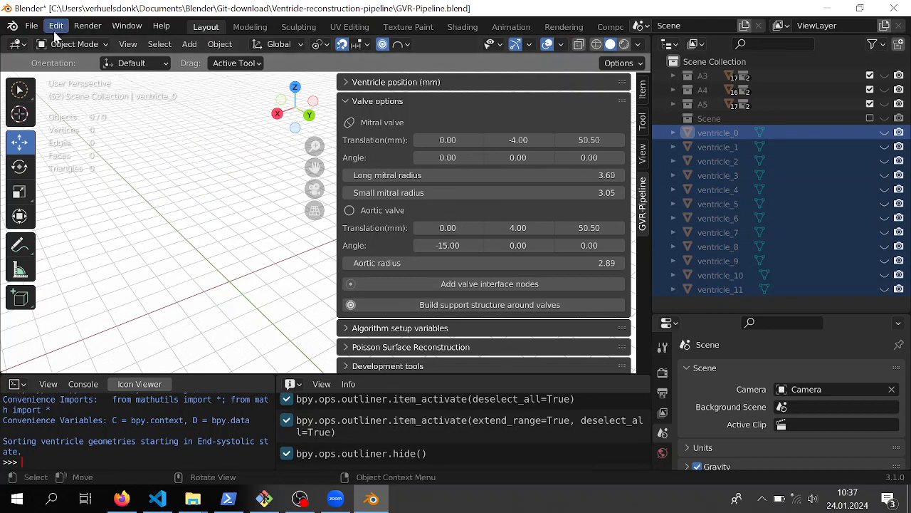
# Step: Add a cube mesh and set its location to 0, 0, 0 at the world origin
pyautogui.click(189, 45)
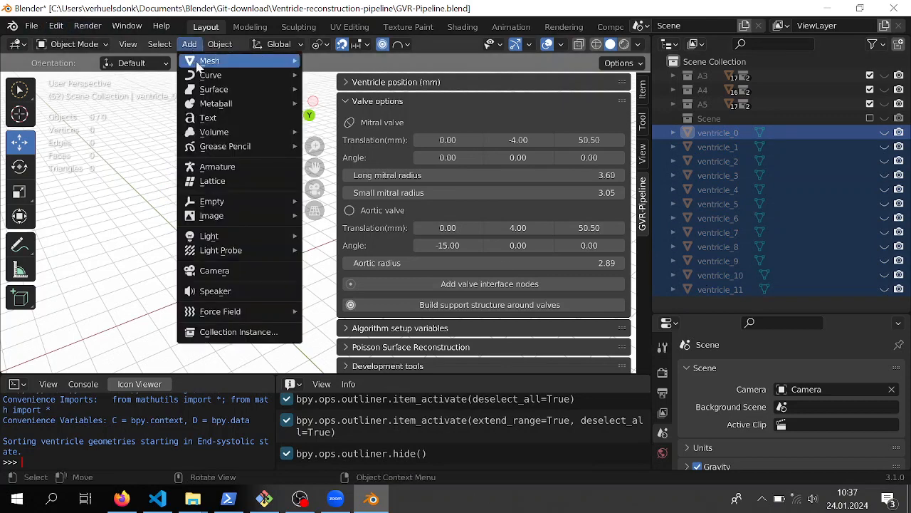
pyautogui.moveTo(235, 61)
pyautogui.click(342, 75)
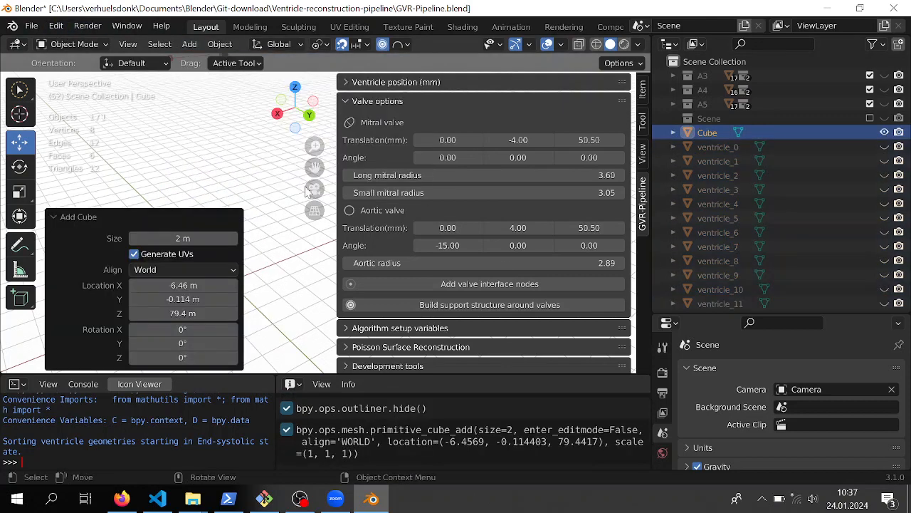
pyautogui.click(183, 285)
pyautogui.write('0')
pyautogui.press('Tab')
pyautogui.write('0')
pyautogui.press('Tab')
pyautogui.write('0')
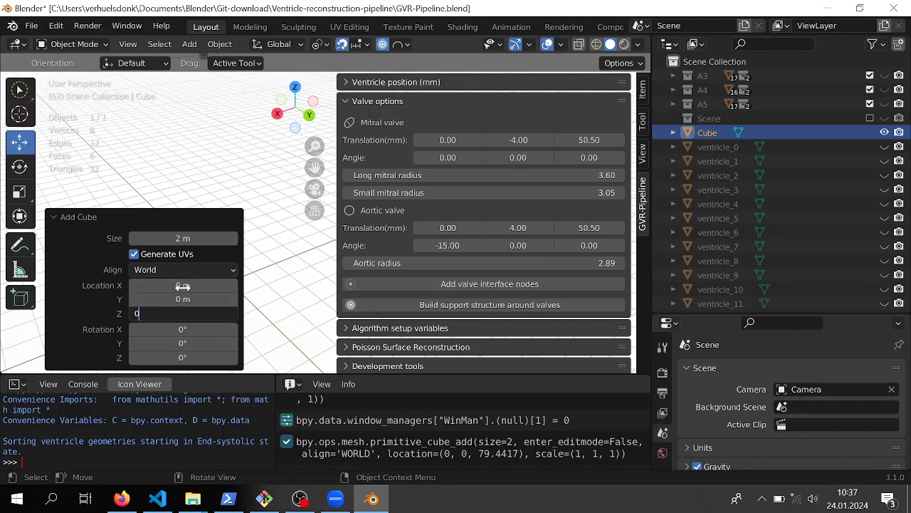
pyautogui.press('Return')
pyautogui.click(276, 303)
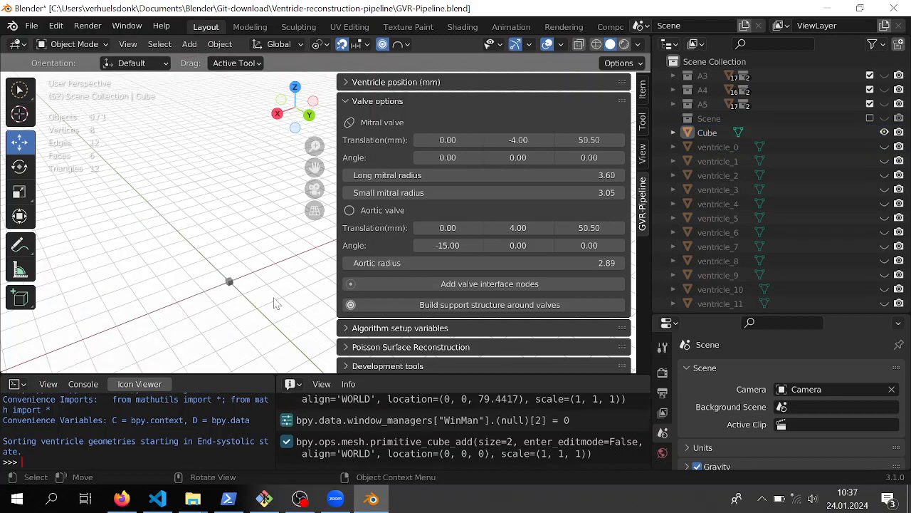
# Step: Select the cube at the origin and add the mitral and aortic valve interface nodes to it
pyautogui.click(230, 285)
pyautogui.scroll(6, 229, 284)
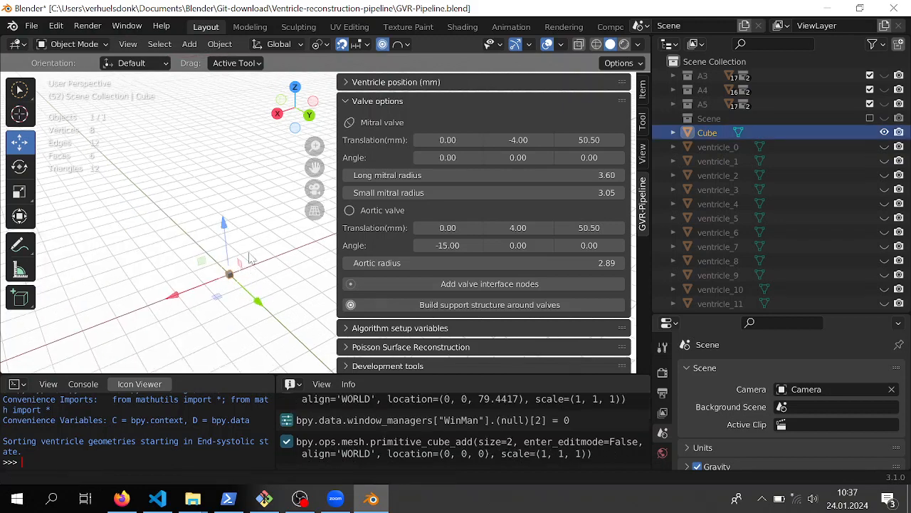
pyautogui.click(531, 288)
pyautogui.moveTo(274, 265); pyautogui.dragTo(306, 281, button='middle')
pyautogui.keyDown('shift'); pyautogui.moveTo(217, 109); pyautogui.dragTo(244, 144, button='middle'); pyautogui.keyUp('shift')
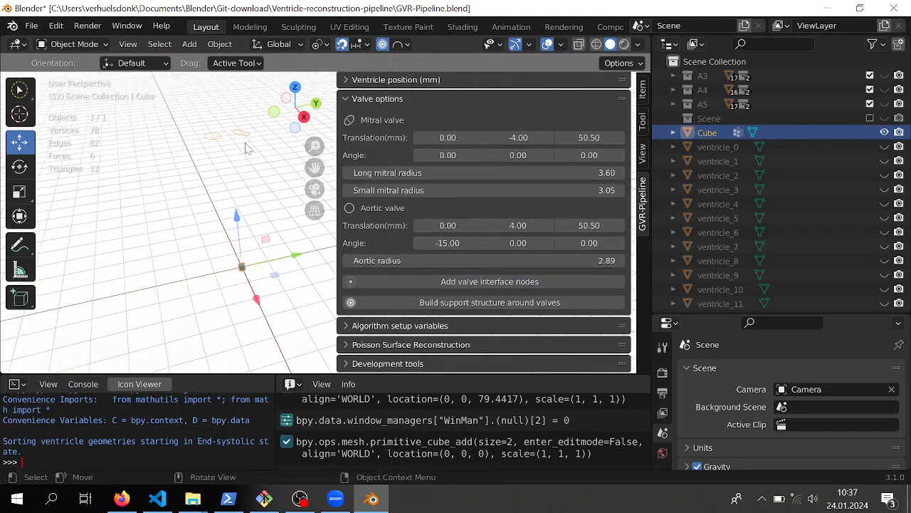
# Step: Build the support structure around the valves on the cube and inspect the resulting rings
pyautogui.click(528, 302)
pyautogui.moveTo(246, 257)
pyautogui.mouseDown(button='middle')
pyautogui.moveTo(217, 259)
pyautogui.moveTo(263, 218)
pyautogui.moveTo(236, 246)
pyautogui.moveTo(189, 108)
pyautogui.mouseUp(button='middle')
pyautogui.scroll(4, 192, 99)
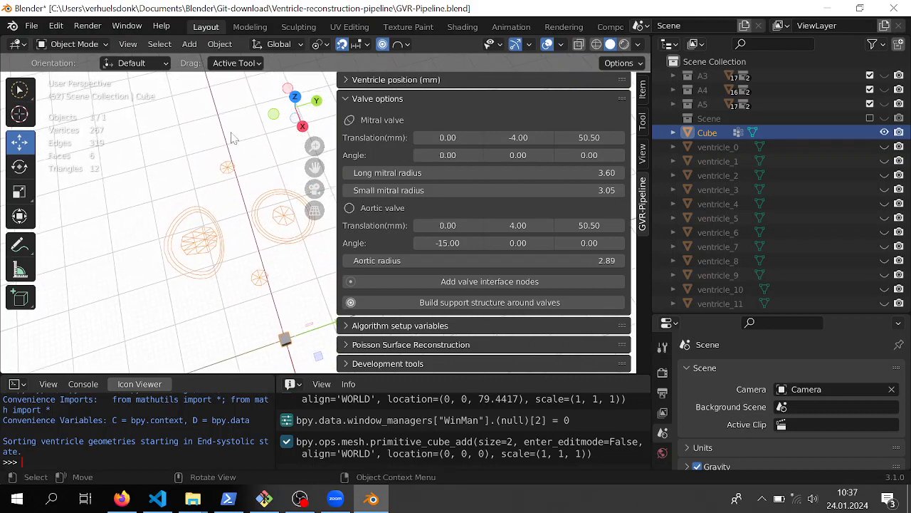
pyautogui.moveTo(271, 286); pyautogui.dragTo(221, 75, button='middle')
pyautogui.scroll(-2, 246, 234)
pyautogui.keyDown('shift'); pyautogui.moveTo(261, 265); pyautogui.dragTo(303, 348, button='middle'); pyautogui.keyUp('shift')
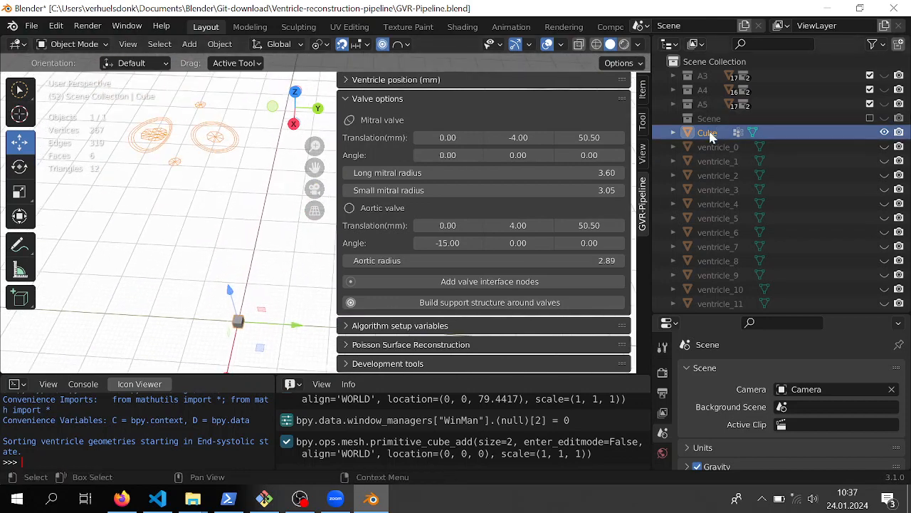
# Step: Delete the test cube with its valve nodes and unhide all ventricles from ventricle_0 to ventricle_11
pyautogui.click(709, 133)
pyautogui.press('Delete')
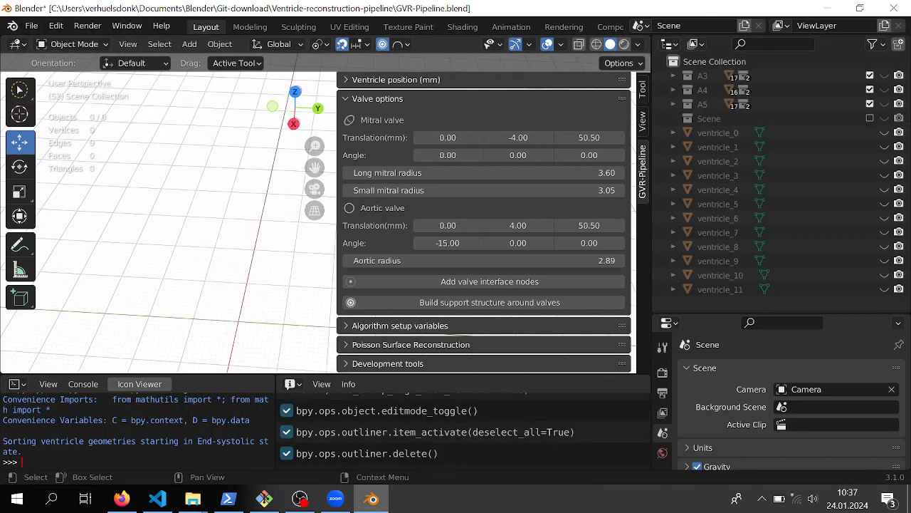
pyautogui.click(884, 132)
pyautogui.click(885, 147)
pyautogui.moveTo(884, 168); pyautogui.dragTo(885, 289)
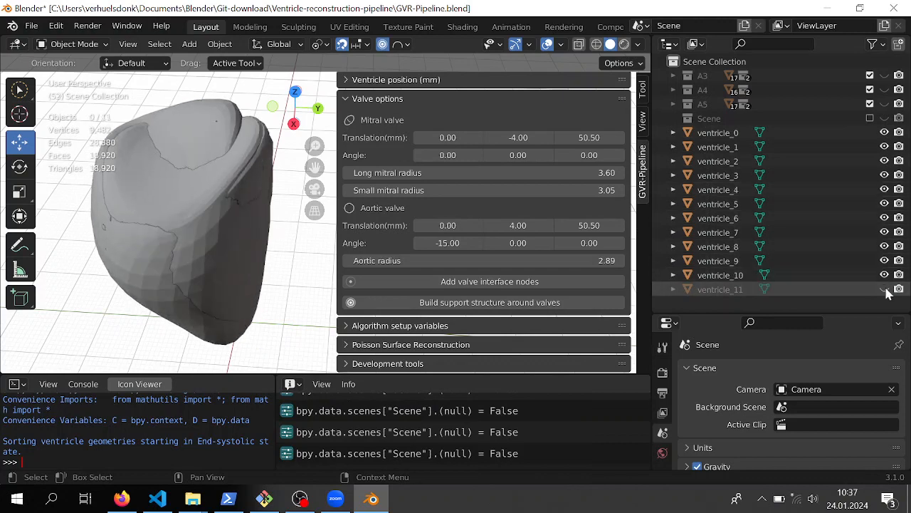
pyautogui.keyDown('shift'); pyautogui.moveTo(204, 222); pyautogui.dragTo(123, 321, button='middle'); pyautogui.keyUp('shift')
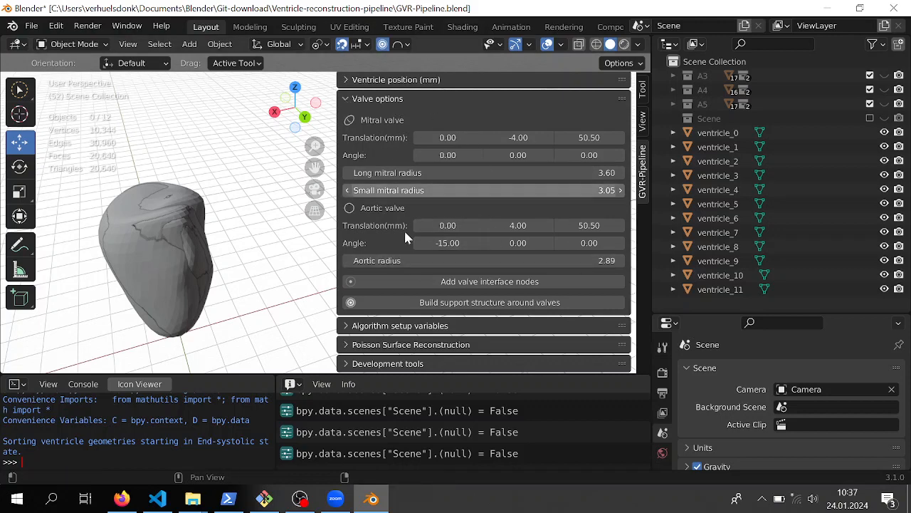
# Step: Close the valve options and review the algorithm setup variables, from the basal removal threshold to the connection smoothing settings
pyautogui.click(347, 98)
pyautogui.click(347, 83)
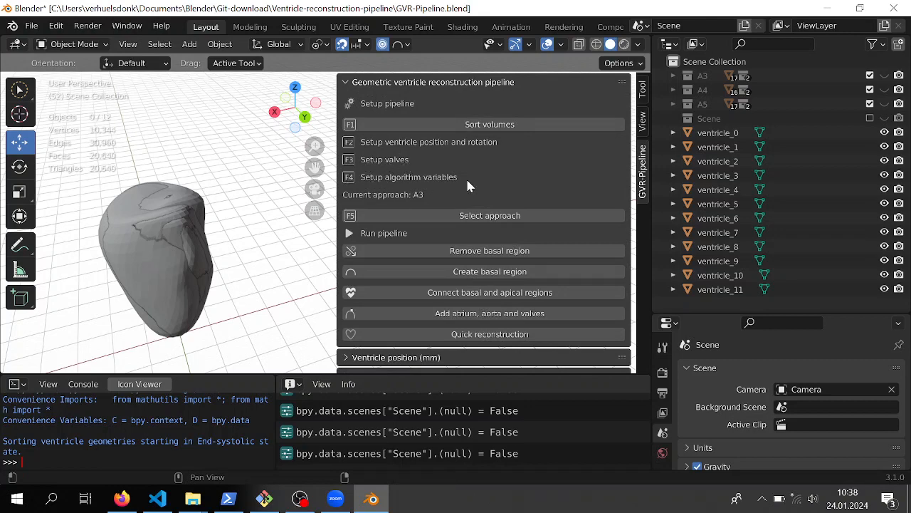
pyautogui.click(347, 83)
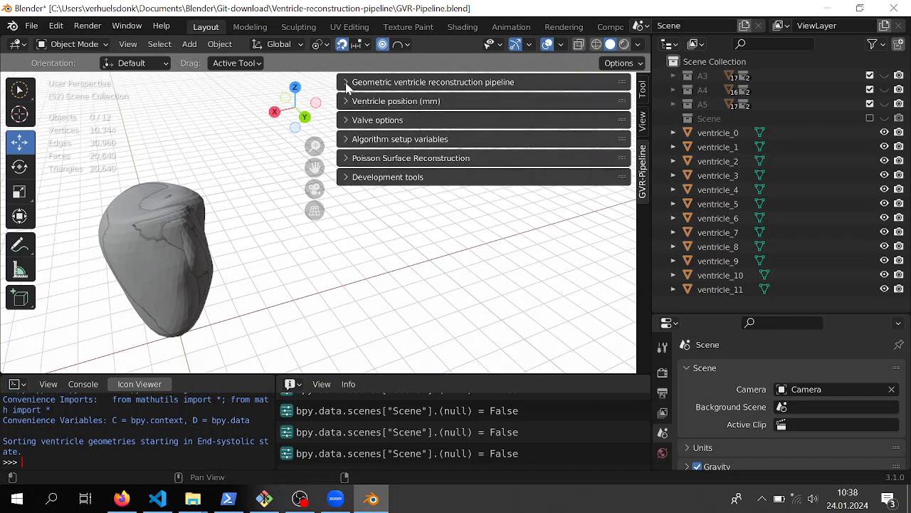
pyautogui.click(351, 141)
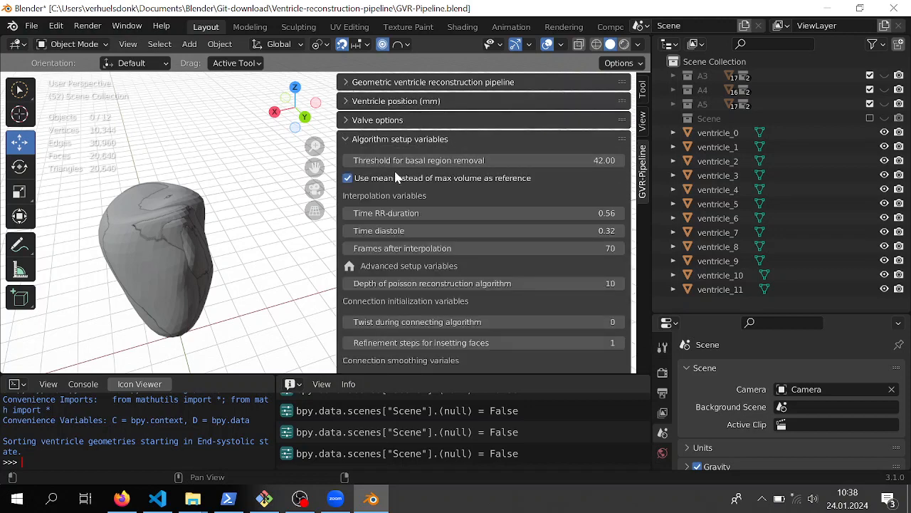
pyautogui.scroll(-4, 396, 174)
pyautogui.scroll(4, 420, 207)
pyautogui.scroll(-3, 423, 226)
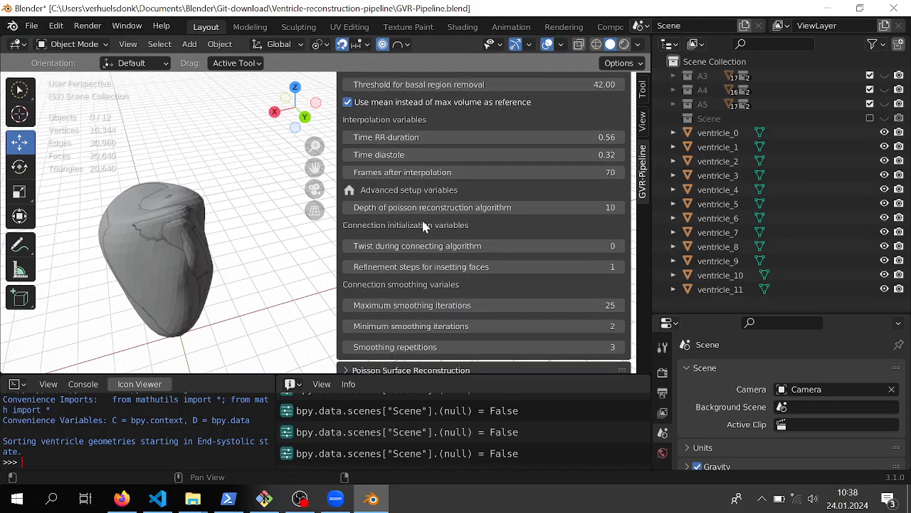
# Step: Examine the ventricles from the side and review the basal threshold, interpolation, connection and smoothing variables again
pyautogui.scroll(3, 423, 226)
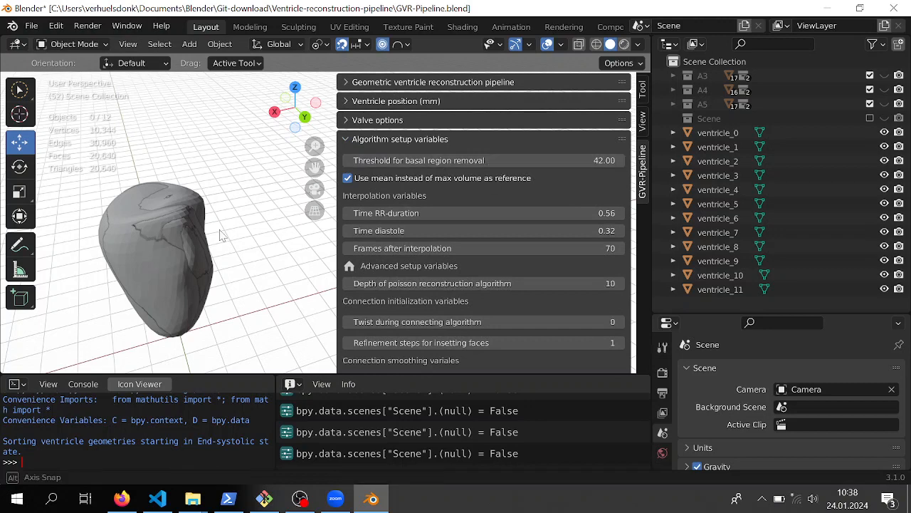
pyautogui.moveTo(219, 235); pyautogui.dragTo(264, 185, button='middle')
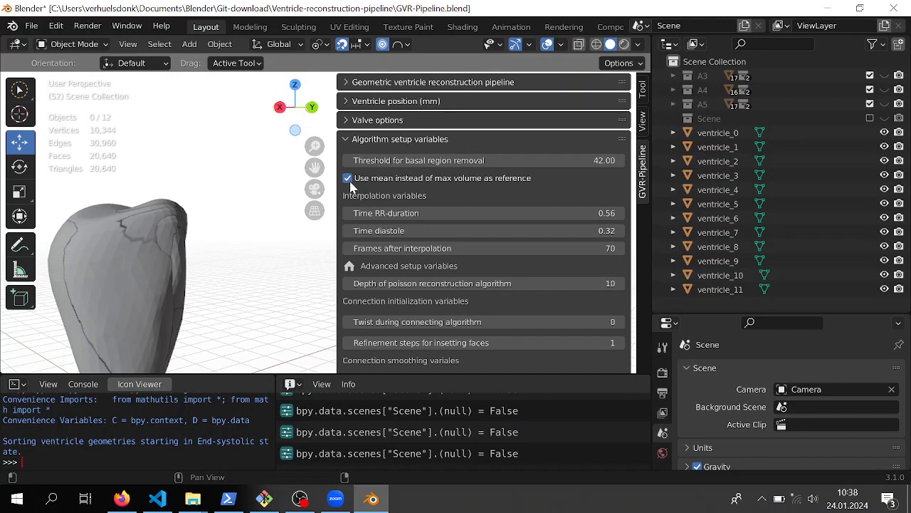
pyautogui.scroll(-2, 367, 199)
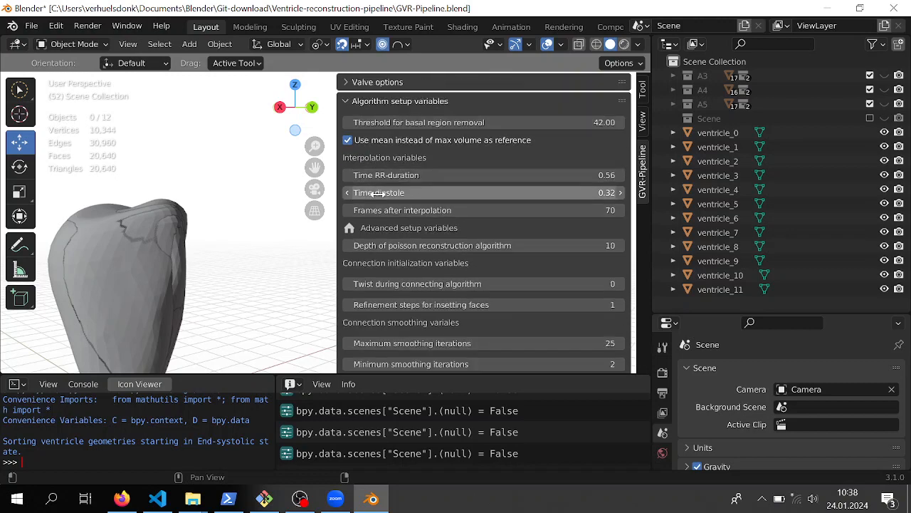
pyautogui.scroll(-2, 402, 324)
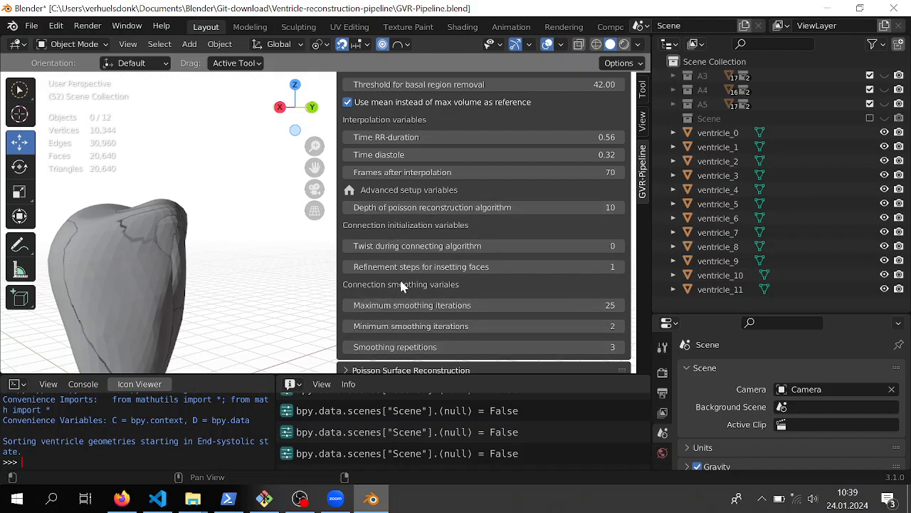
pyautogui.scroll(1, 456, 324)
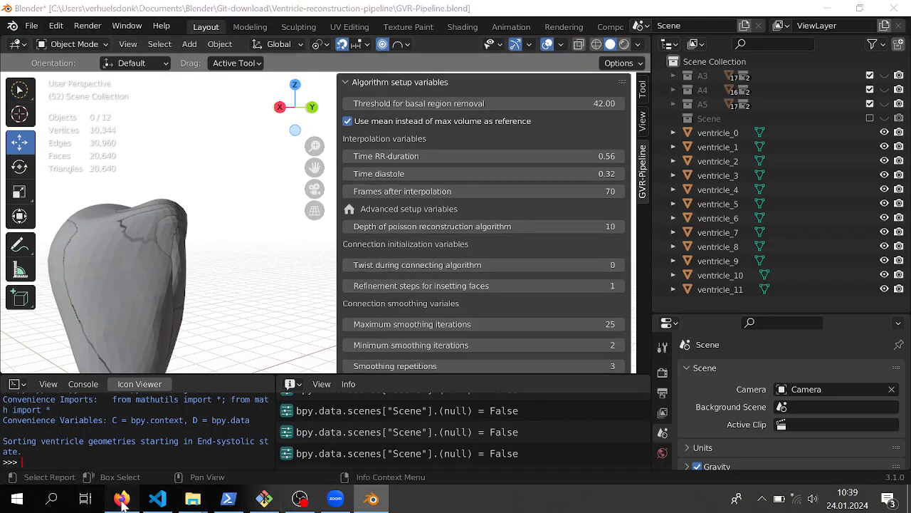
# Step: Switch to Firefox, find the "Description variables" section in the repository README, and return to Blender
pyautogui.click(121, 499)
pyautogui.scroll(-10, 227, 269)
pyautogui.scroll(-20, 230, 270)
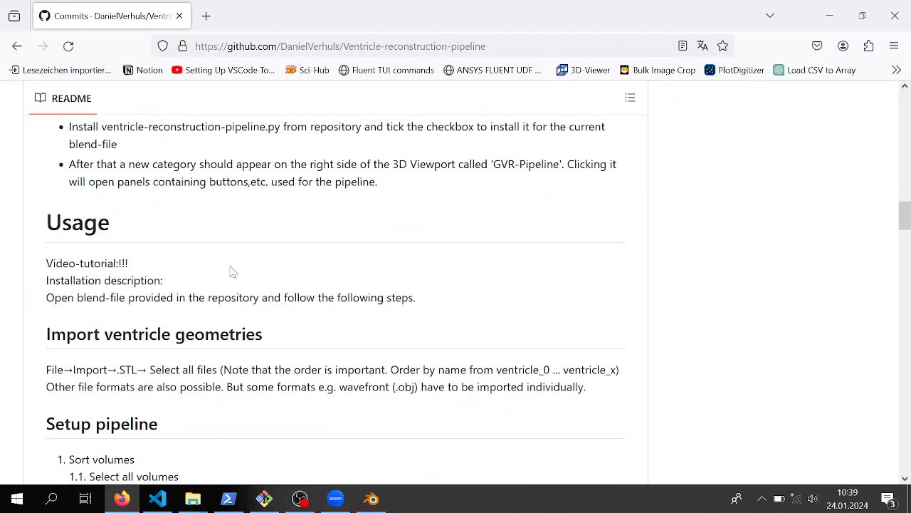
pyautogui.scroll(-4, 334, 285)
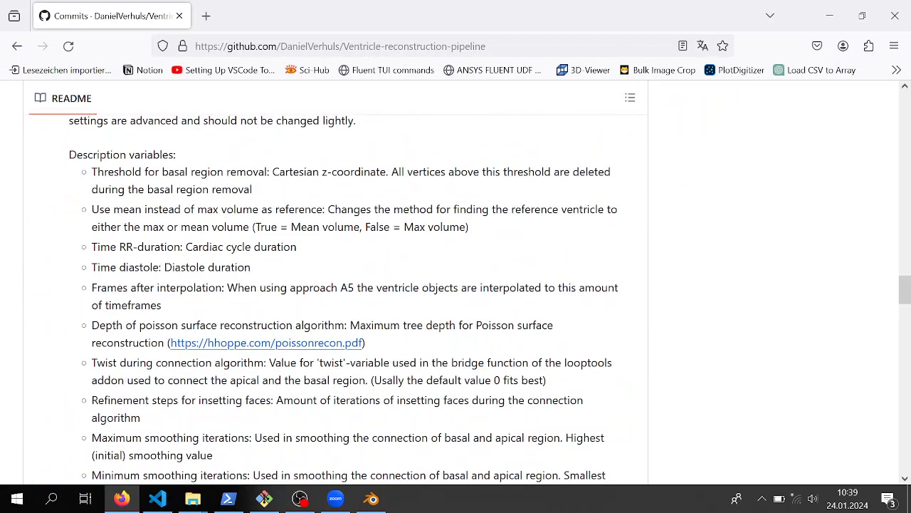
pyautogui.moveTo(68, 154); pyautogui.dragTo(179, 158)
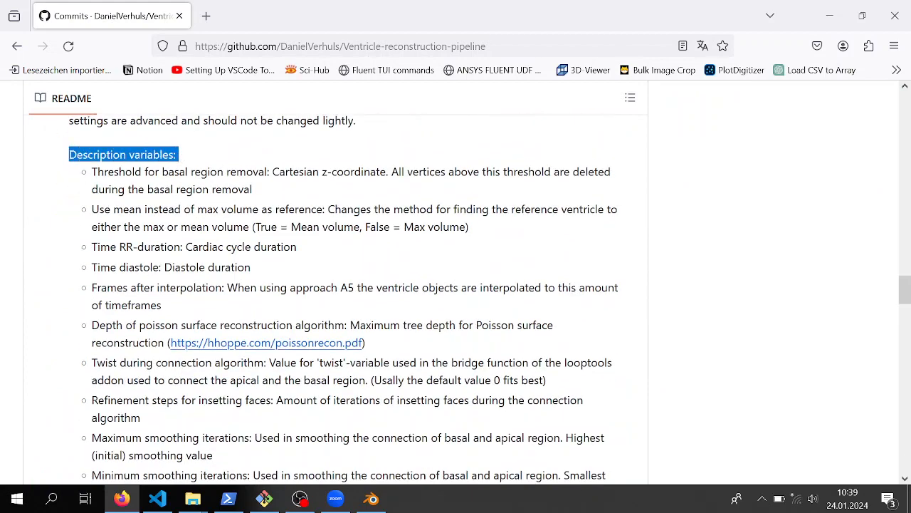
pyautogui.scroll(4, 260, 264)
pyautogui.click(371, 498)
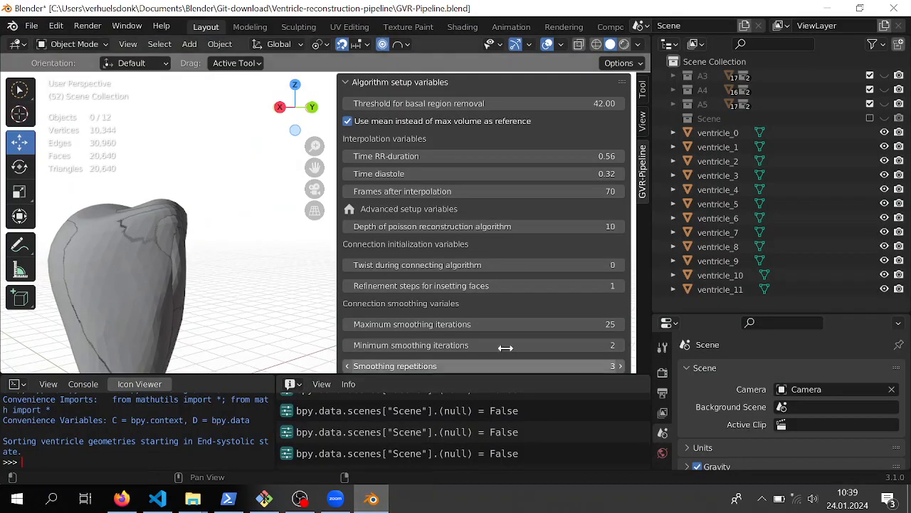
# Step: Close the algorithm setup variables and select the Porous jump (A3) approach for the reconstruction pipeline
pyautogui.scroll(2, 527, 324)
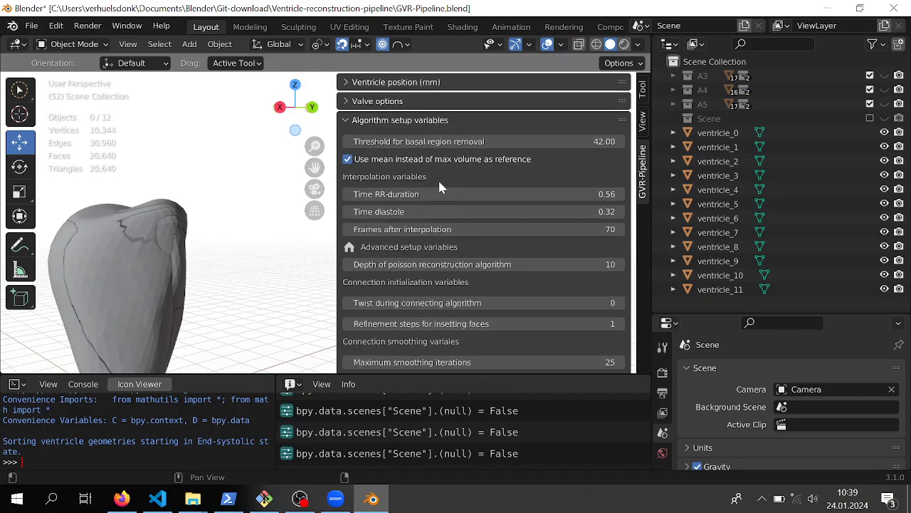
pyautogui.click(350, 123)
pyautogui.click(354, 85)
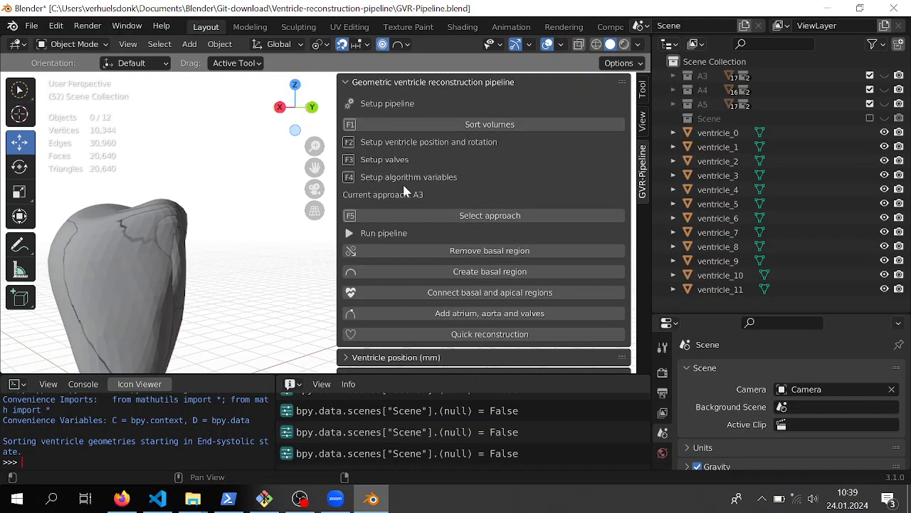
pyautogui.click(445, 217)
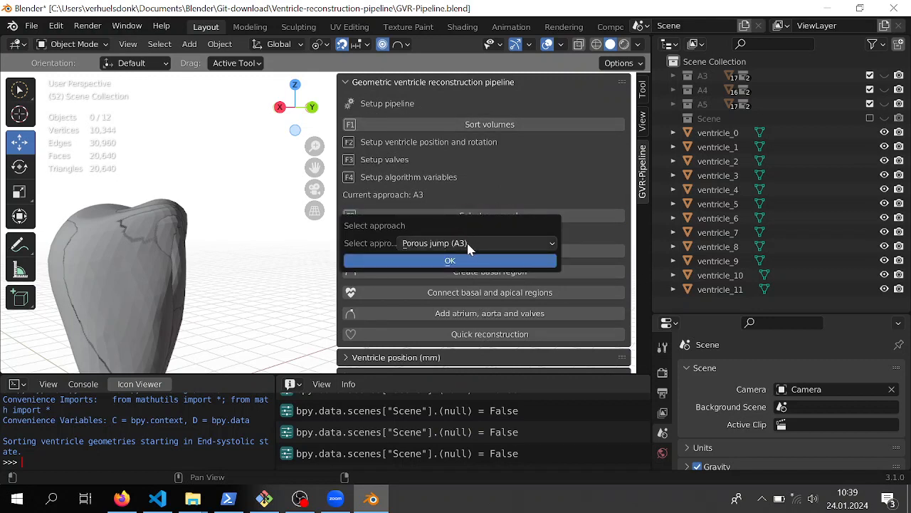
pyautogui.click(478, 244)
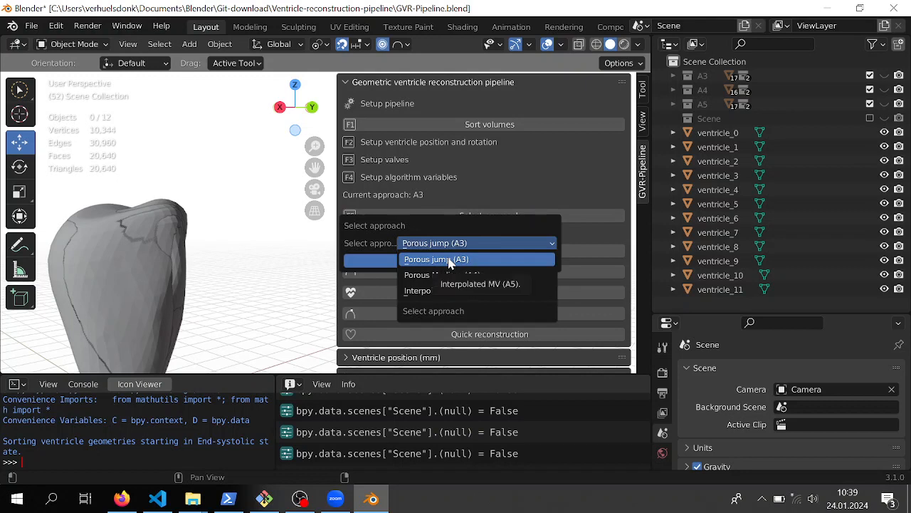
pyautogui.click(449, 261)
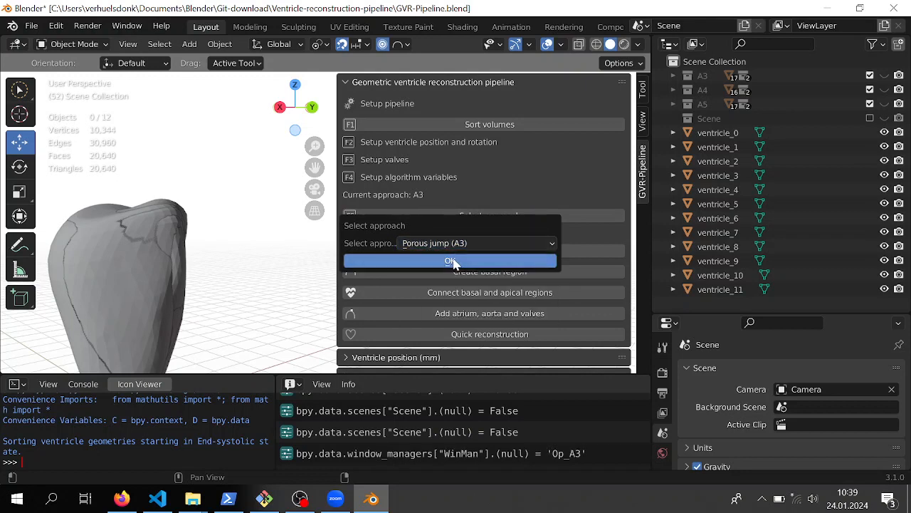
pyautogui.click(392, 262)
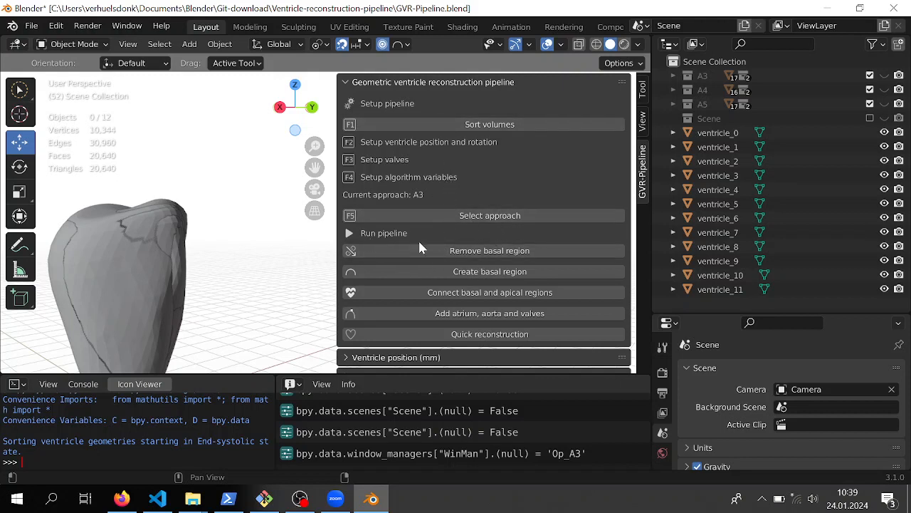
# Step: Delete all imported ventricles from ventricle_0 to ventricle_11
pyautogui.moveTo(317, 247); pyautogui.dragTo(220, 252, button='middle')
pyautogui.click(718, 135)
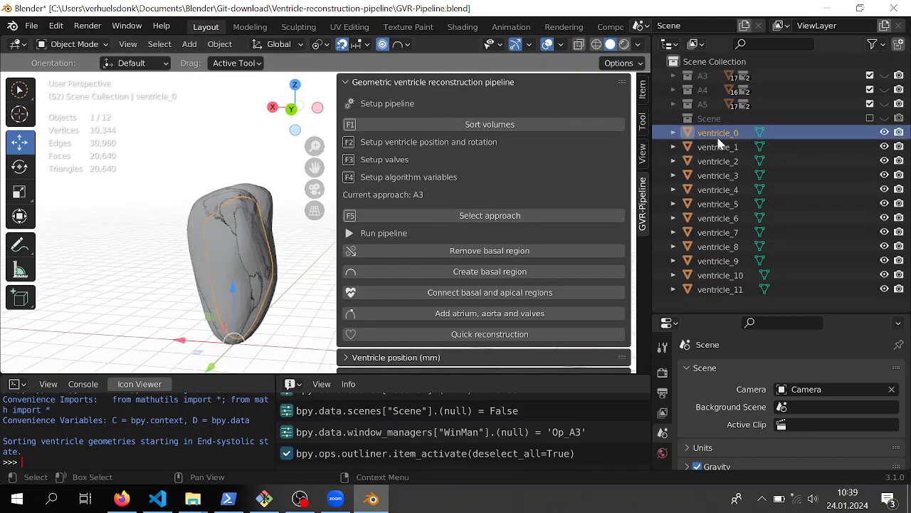
pyautogui.keyDown('shift'); pyautogui.click(719, 289); pyautogui.keyUp('shift')
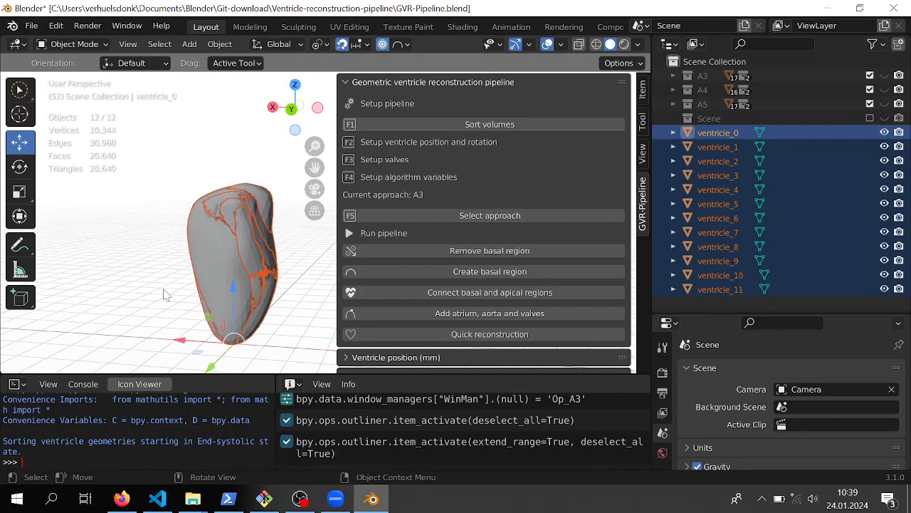
pyautogui.press('Delete')
# Step: Start an STL import and open the rotated folder inside the dataset directory
pyautogui.click(32, 26)
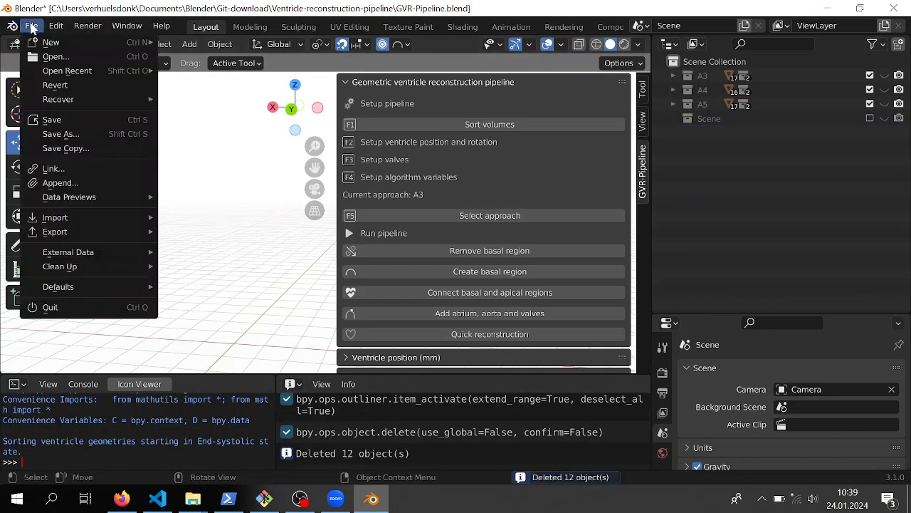
pyautogui.moveTo(97, 223)
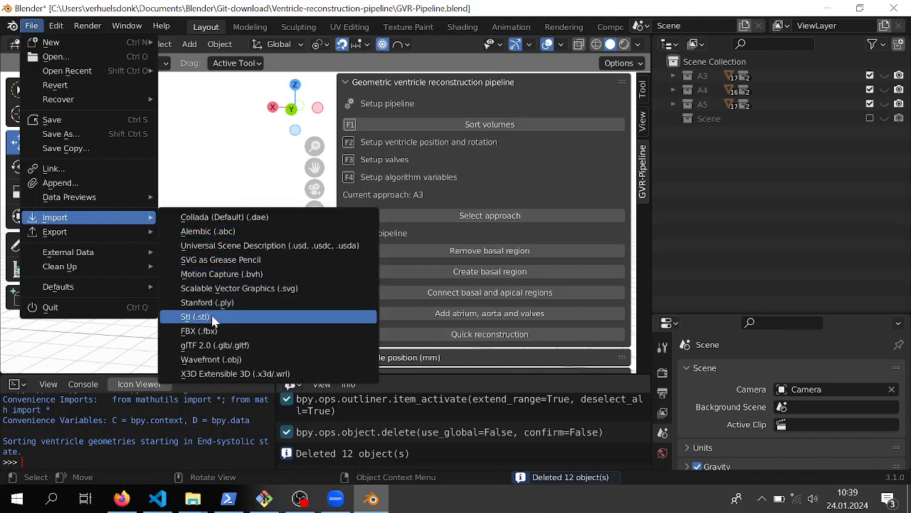
pyautogui.click(212, 318)
pyautogui.click(222, 75)
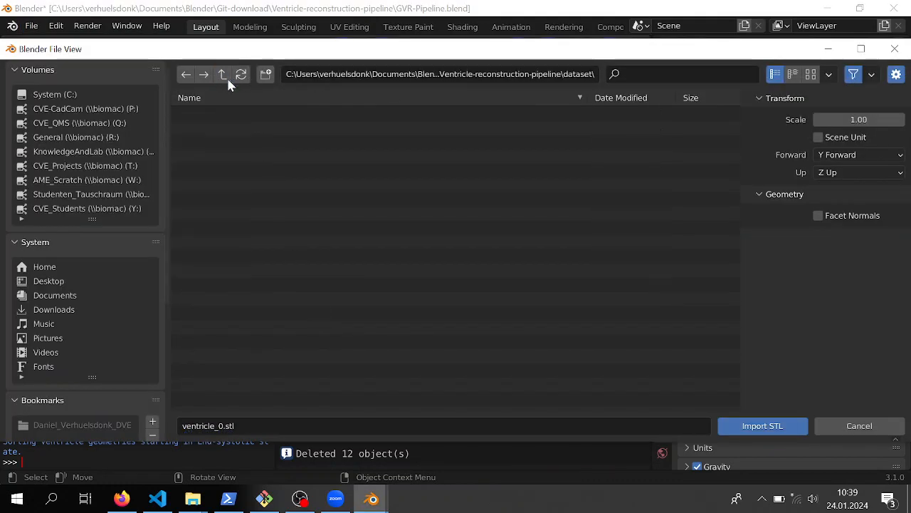
pyautogui.doubleClick(223, 128)
# Step: Order the STL files by ascending name and import ventricle_0.stl through ventricle_11.stl together
pyautogui.click(221, 142)
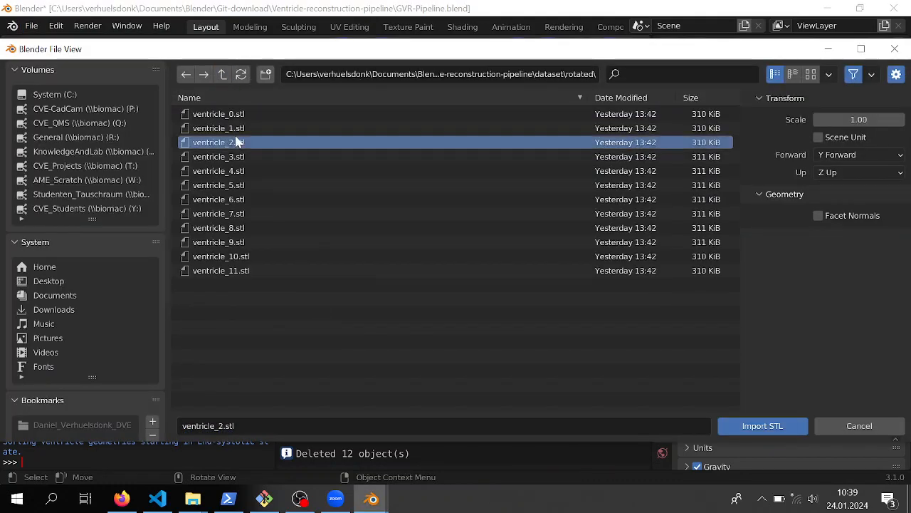
pyautogui.press('a')
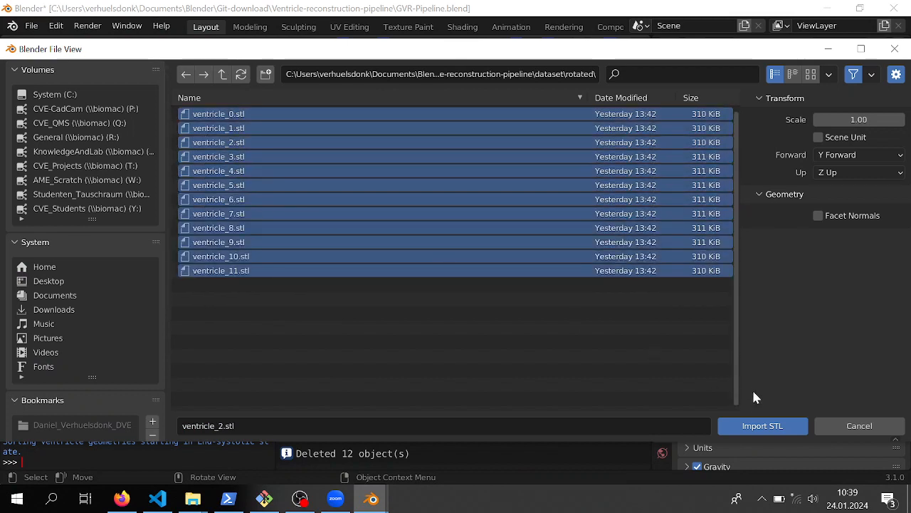
pyautogui.click(502, 341)
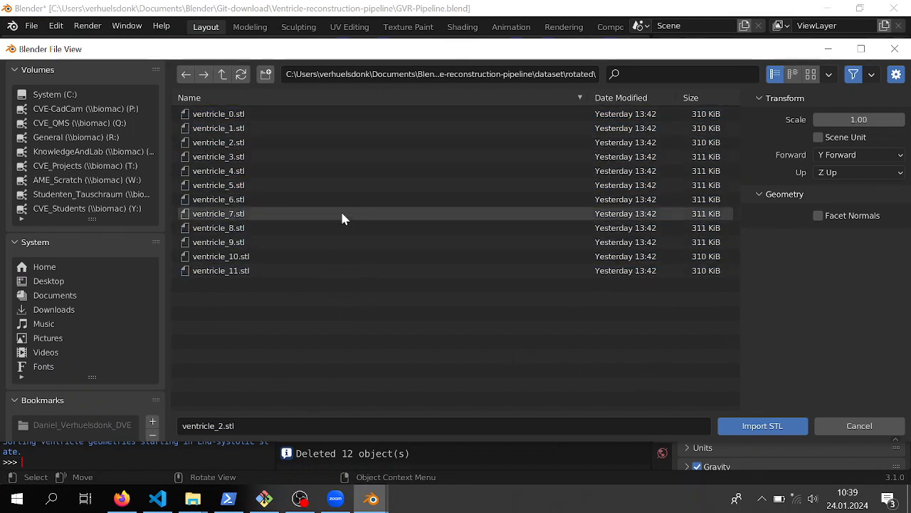
pyautogui.click(233, 96)
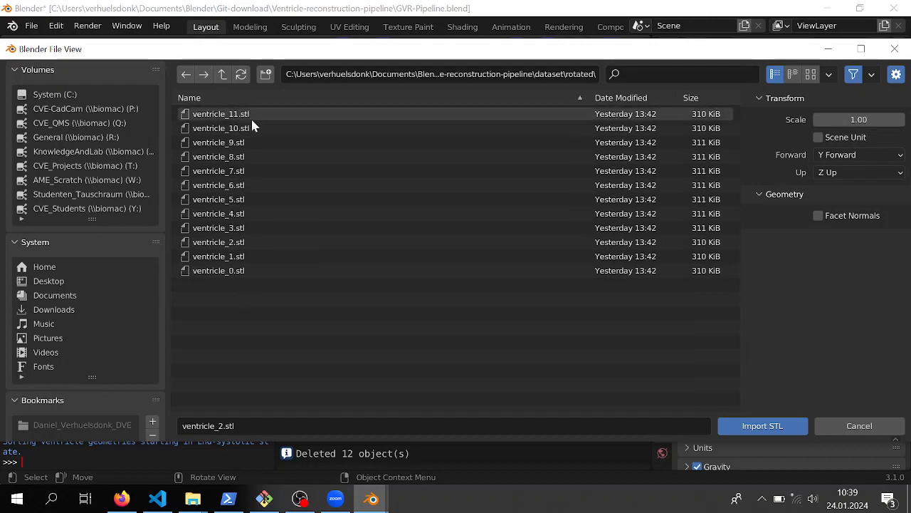
pyautogui.click(249, 96)
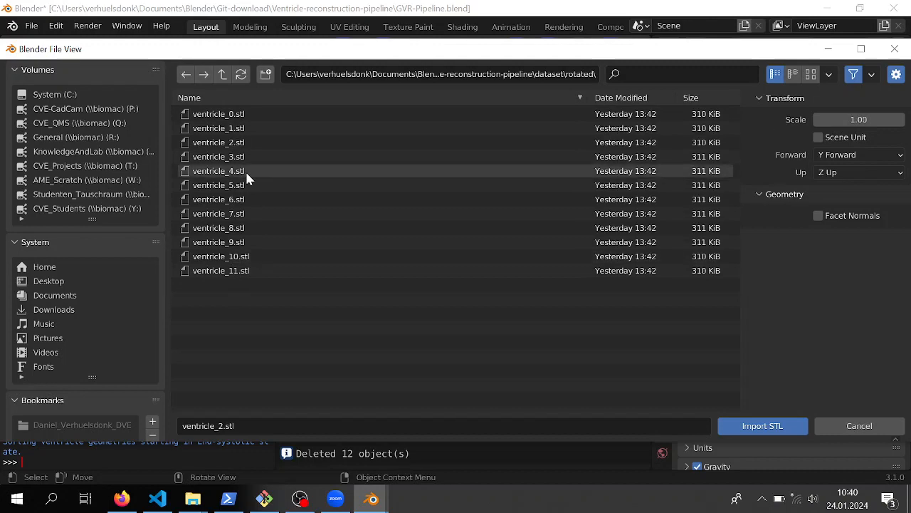
pyautogui.click(237, 200)
pyautogui.press('a')
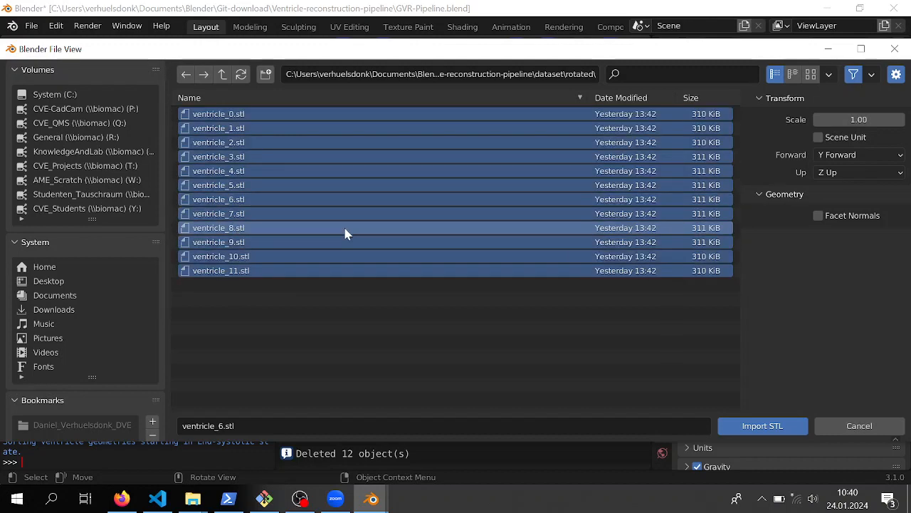
pyautogui.click(759, 432)
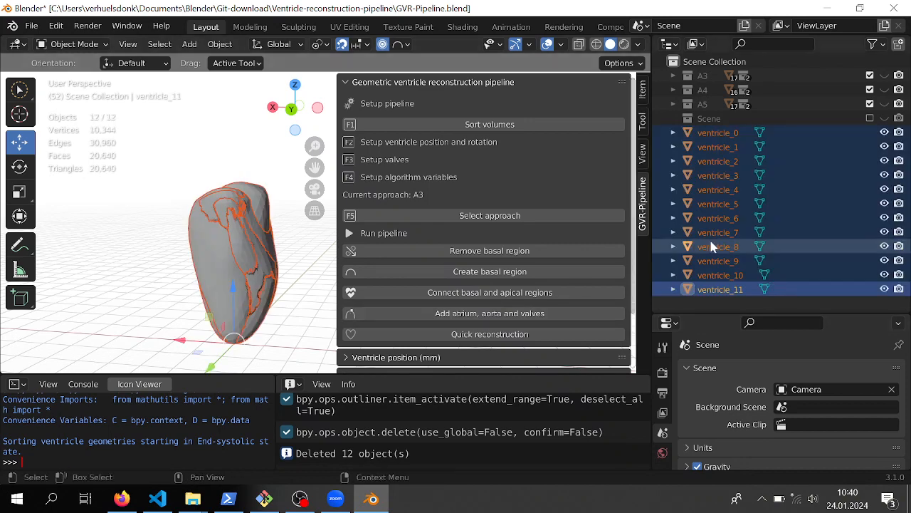
# Step: Remove the basal region from all selected ventricles using the pipeline's threshold
pyautogui.moveTo(216, 237); pyautogui.dragTo(165, 236, button='middle')
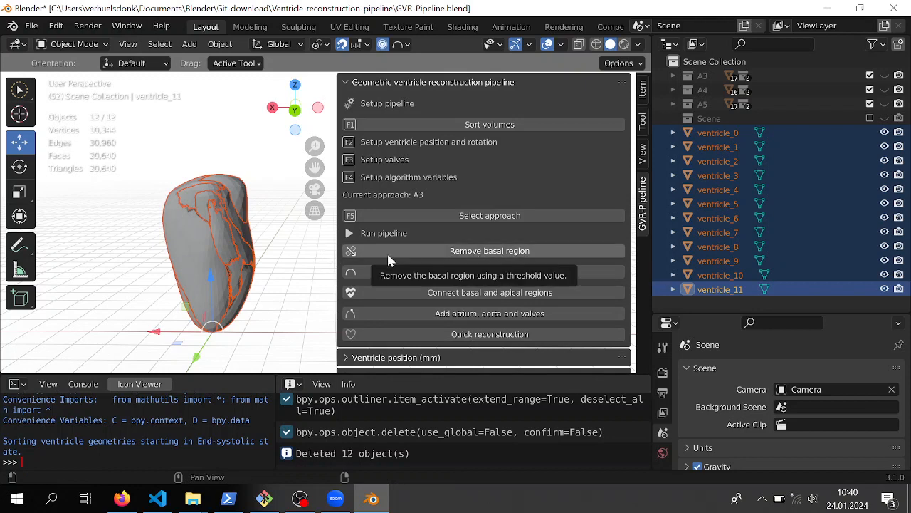
pyautogui.click(446, 255)
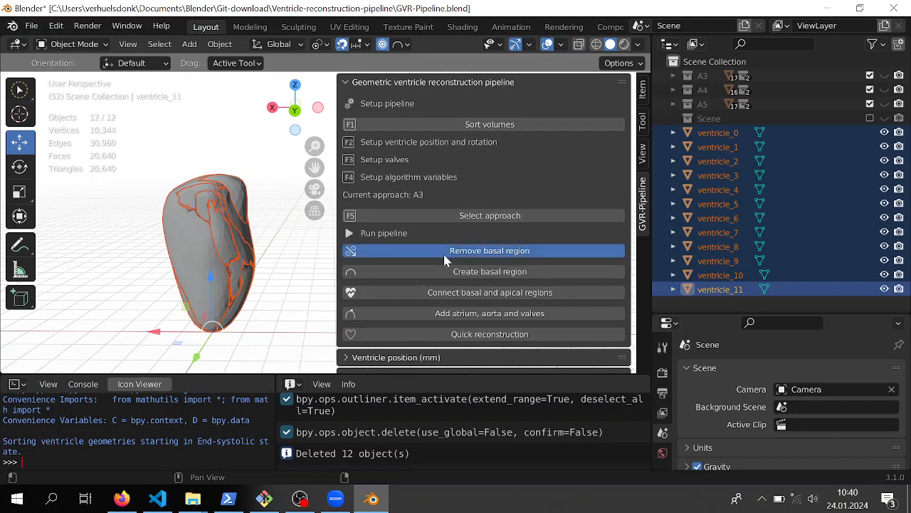
pyautogui.moveTo(269, 214); pyautogui.dragTo(210, 217, button='middle')
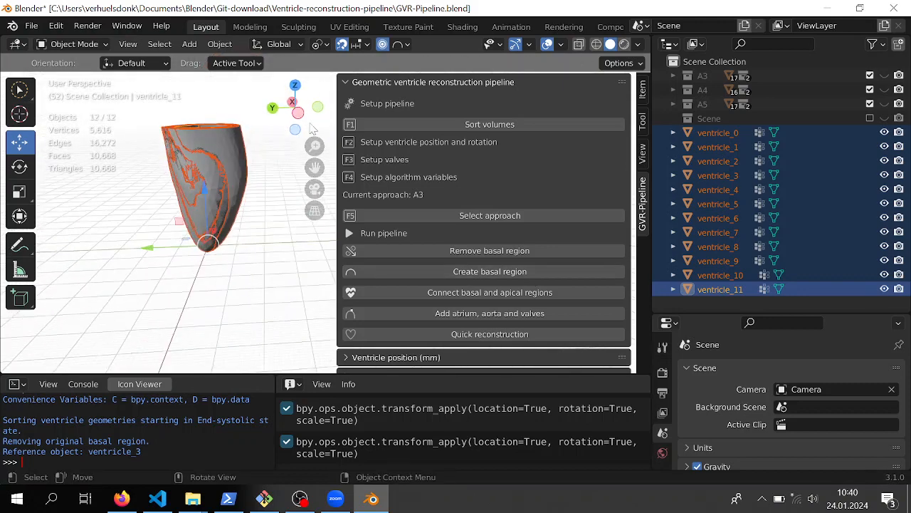
# Step: Turn on X-ray display and inspect the cut upper rims and nested walls of the ventricles
pyautogui.click(581, 47)
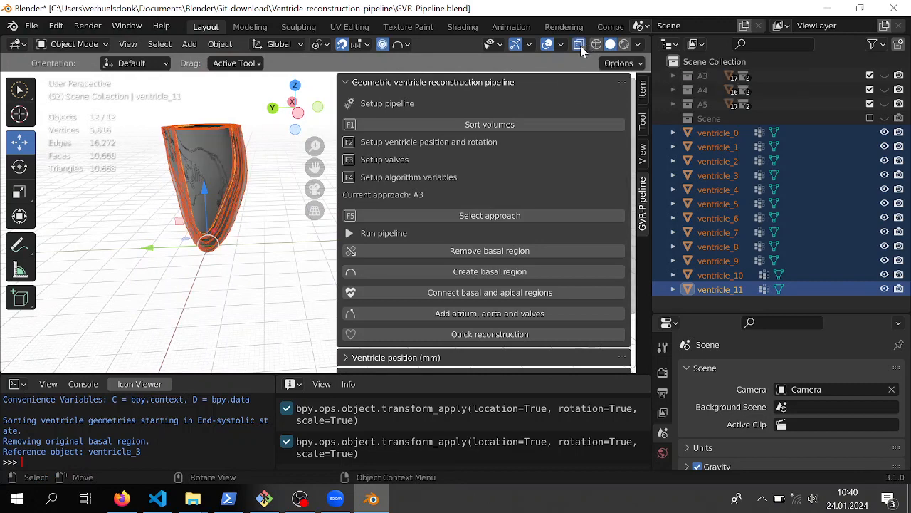
pyautogui.moveTo(214, 213); pyautogui.dragTo(211, 275, button='middle')
pyautogui.moveTo(217, 125); pyautogui.dragTo(178, 131, button='middle')
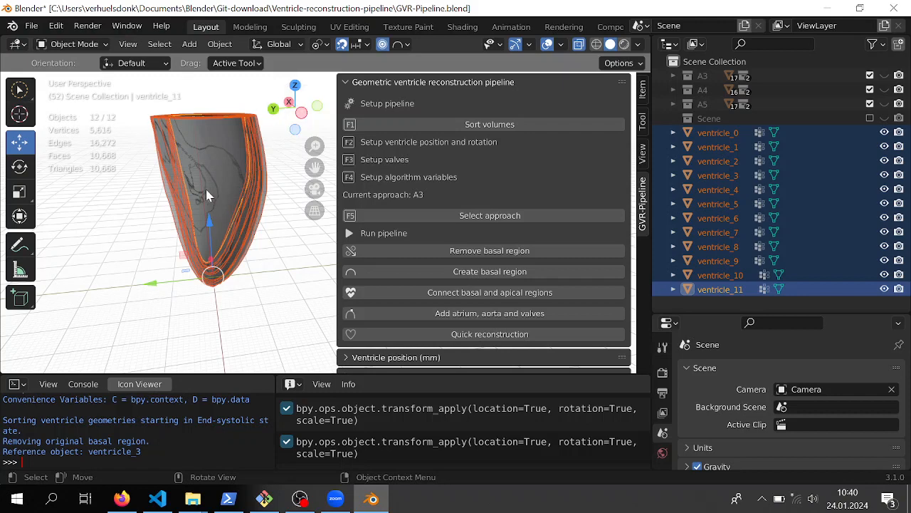
pyautogui.moveTo(208, 195); pyautogui.dragTo(263, 231, button='middle')
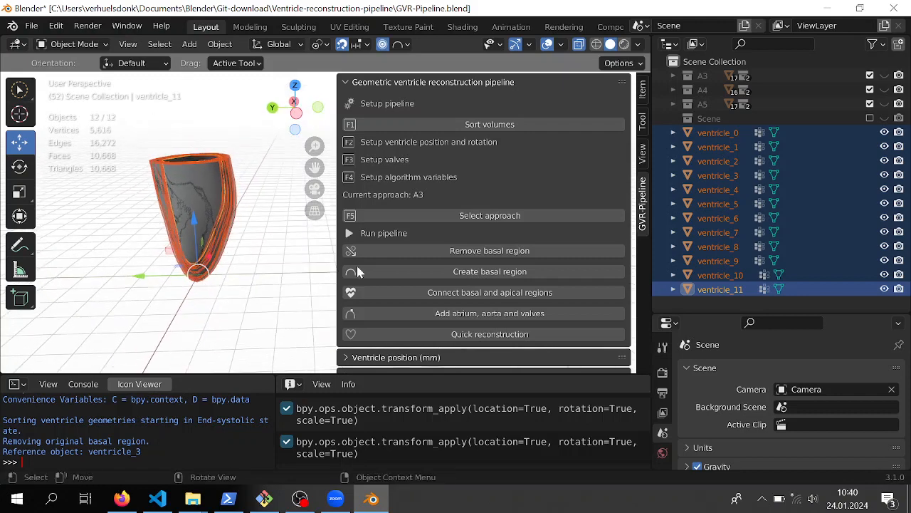
# Step: Create the new basal region for the selected ventricles and inspect it above the cut rims
pyautogui.click(500, 278)
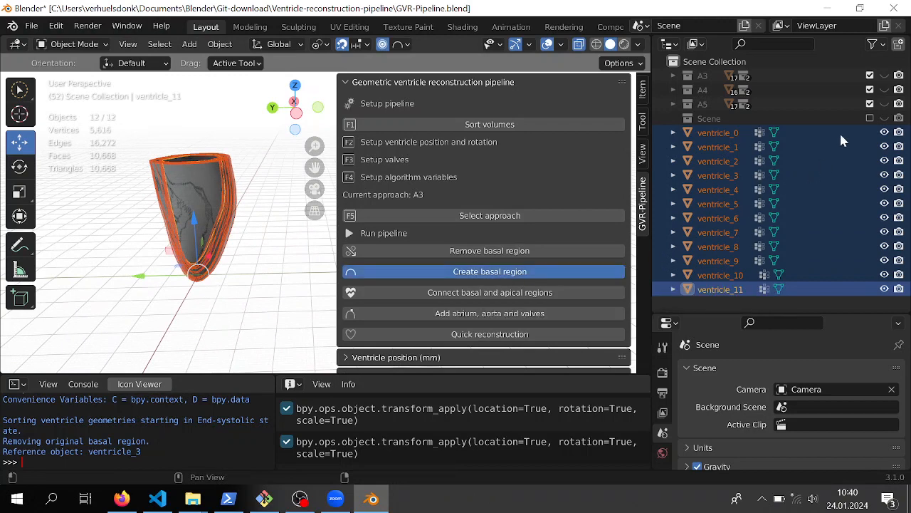
pyautogui.click(885, 133)
pyautogui.moveTo(256, 171); pyautogui.dragTo(281, 182, button='middle')
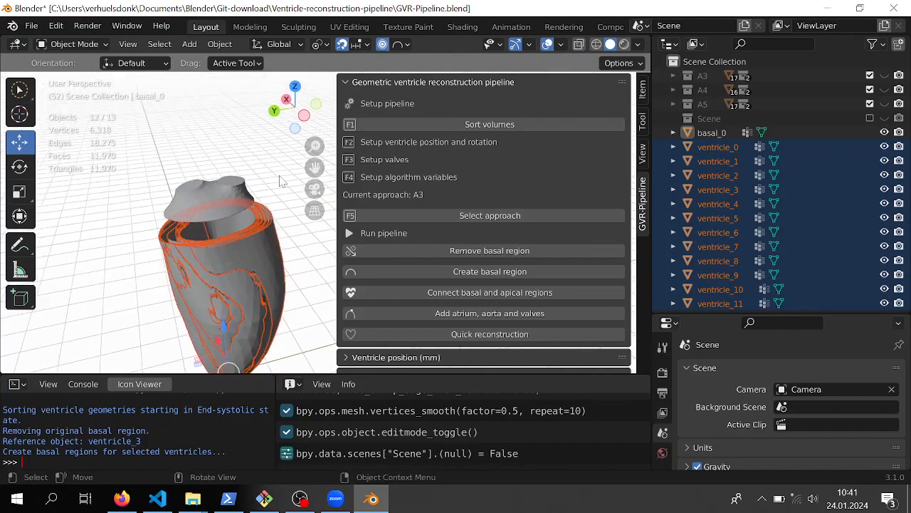
# Step: Hide basal_0 and connect the basal and apical regions of the selected ventricles, checking the closed shapes
pyautogui.click(884, 133)
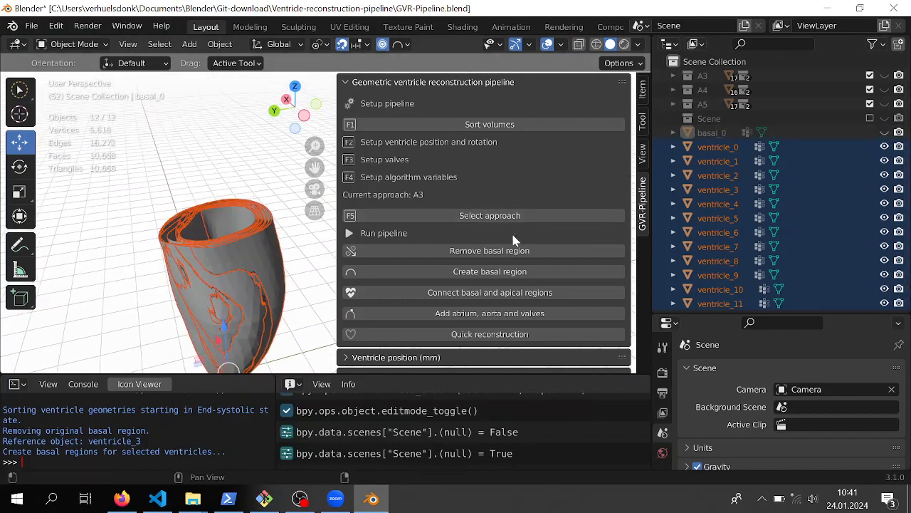
pyautogui.click(536, 295)
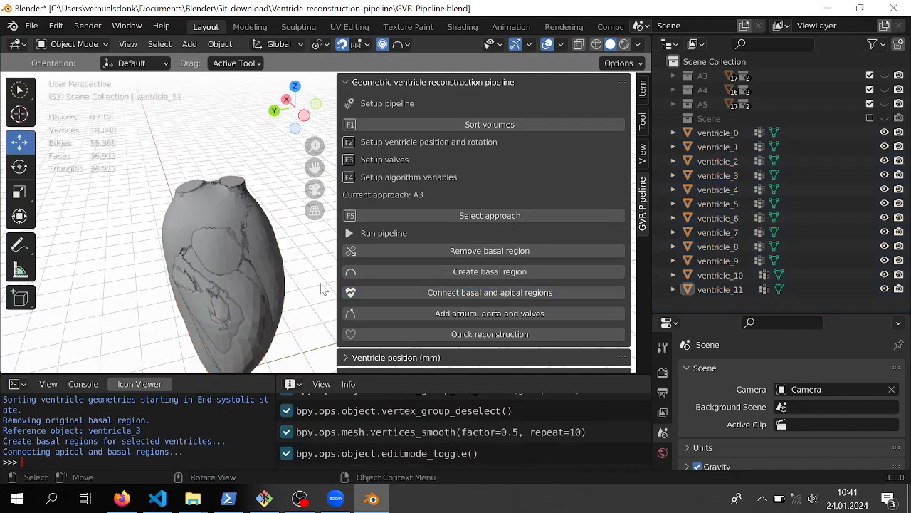
pyautogui.moveTo(260, 267); pyautogui.dragTo(215, 207, button='middle')
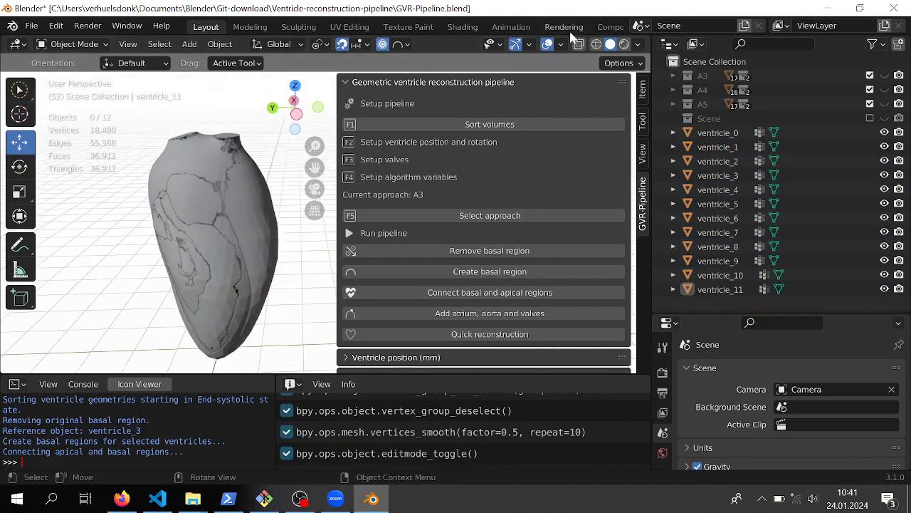
# Step: Select all twelve ventricles and turn on X-ray display to inspect their nested walls
pyautogui.click(198, 294)
pyautogui.press('a')
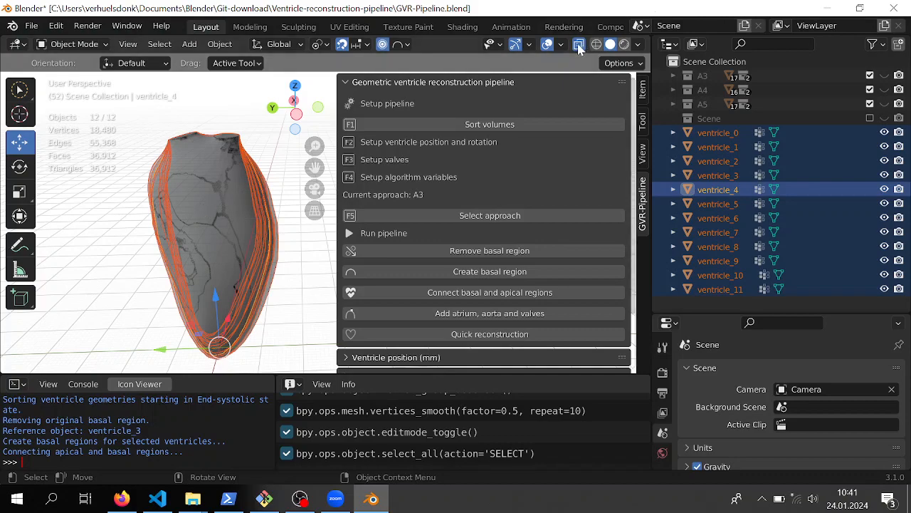
pyautogui.moveTo(237, 224); pyautogui.dragTo(262, 212, button='middle')
pyautogui.moveTo(194, 201)
pyautogui.keyDown('shift'); pyautogui.mouseDown(button='middle')
pyautogui.moveTo(197, 247)
pyautogui.moveTo(227, 271)
pyautogui.mouseUp(button='middle'); pyautogui.keyUp('shift')
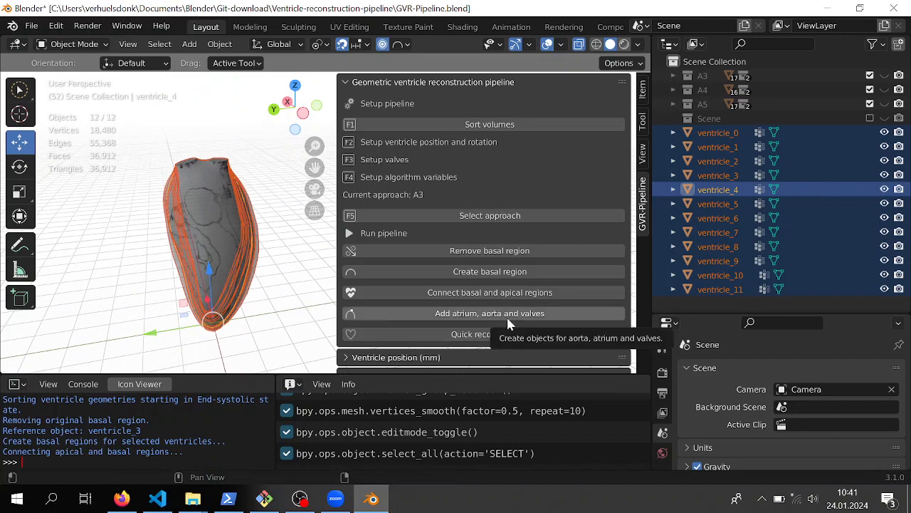
# Step: Add the atrium, aorta and valves to the selected ventricles and inspect them from several angles
pyautogui.click(511, 318)
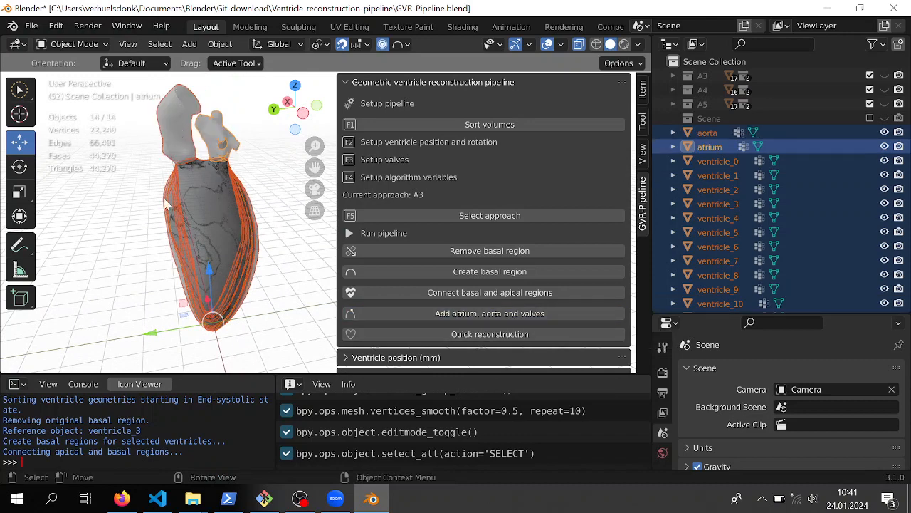
pyautogui.moveTo(235, 164)
pyautogui.mouseDown(button='middle')
pyautogui.moveTo(203, 203)
pyautogui.moveTo(153, 203)
pyautogui.moveTo(170, 213)
pyautogui.moveTo(279, 216)
pyautogui.moveTo(188, 218)
pyautogui.mouseUp(button='middle')
pyautogui.moveTo(267, 217); pyautogui.dragTo(260, 226, button='middle')
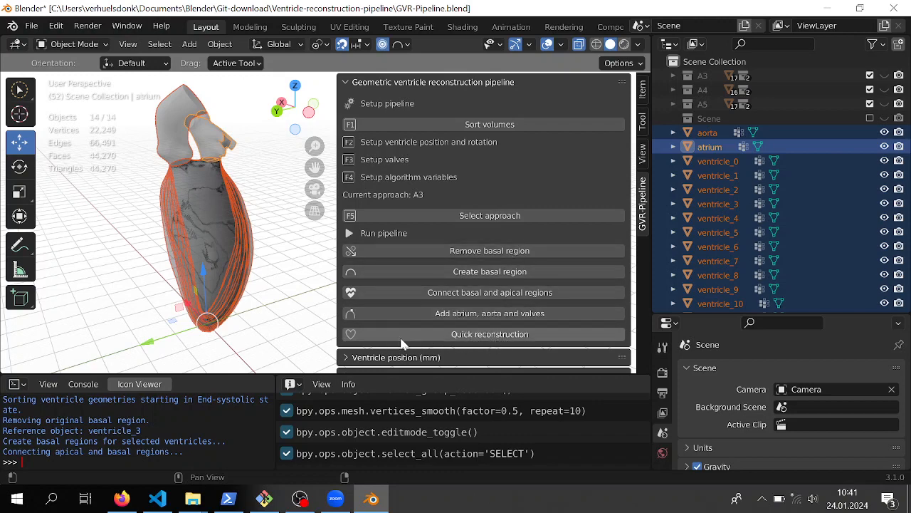
pyautogui.scroll(-2, 426, 302)
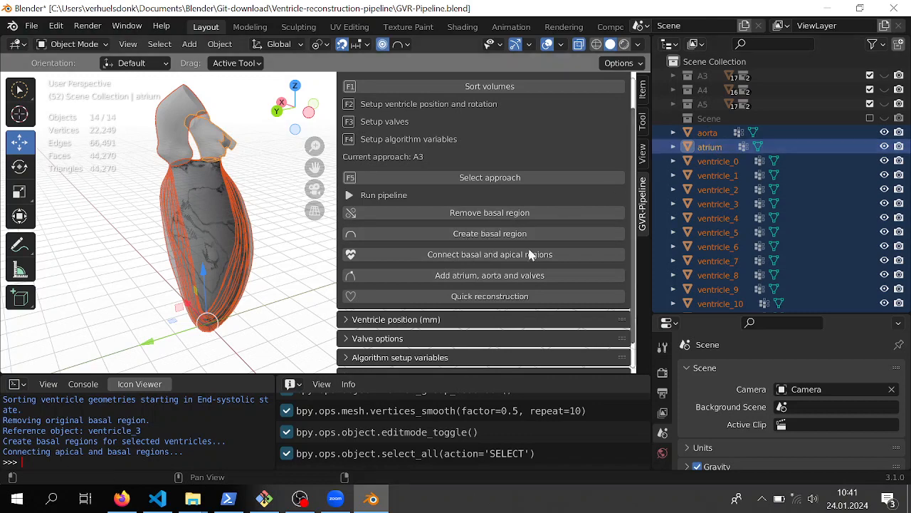
pyautogui.scroll(-1, 568, 155)
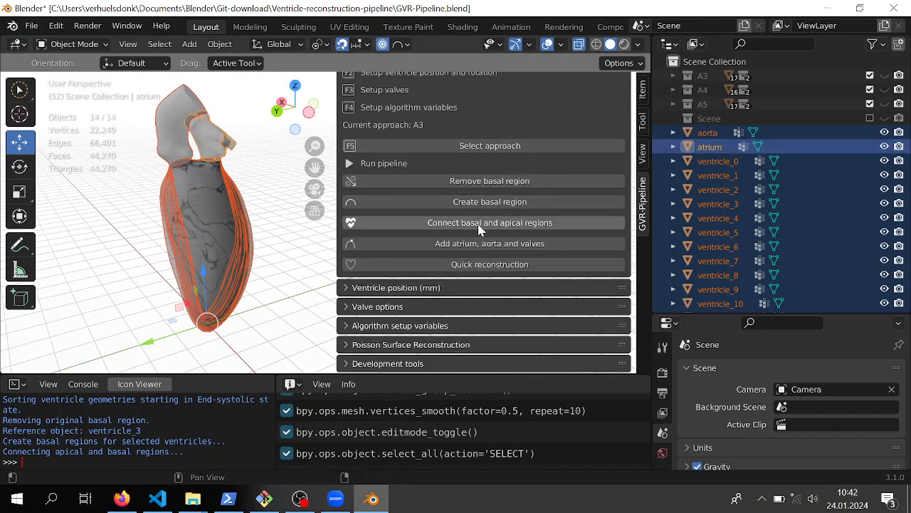
# Step: Select the aorta, the atrium and ventricle_0 through ventricle_11, and start an STL export
pyautogui.click(707, 133)
pyautogui.scroll(-1, 707, 132)
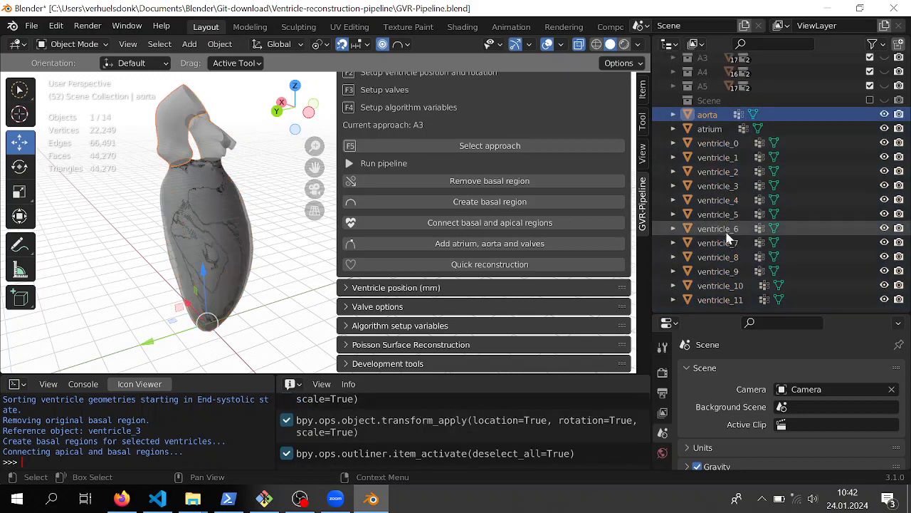
pyautogui.keyDown('shift'); pyautogui.click(732, 300); pyautogui.keyUp('shift')
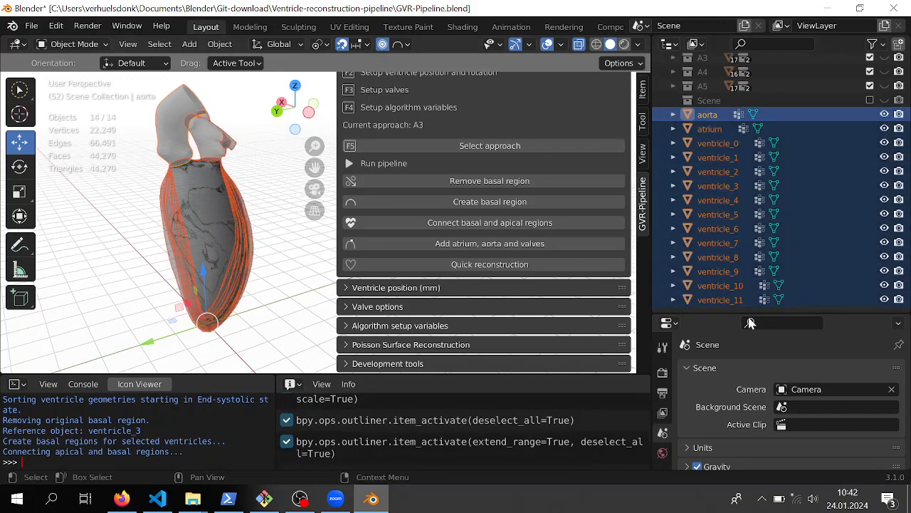
pyautogui.click(32, 26)
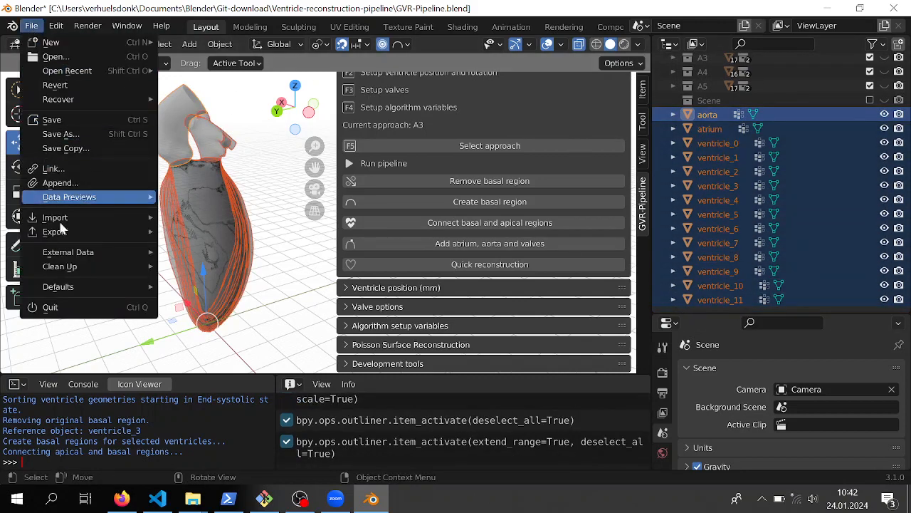
pyautogui.moveTo(84, 235)
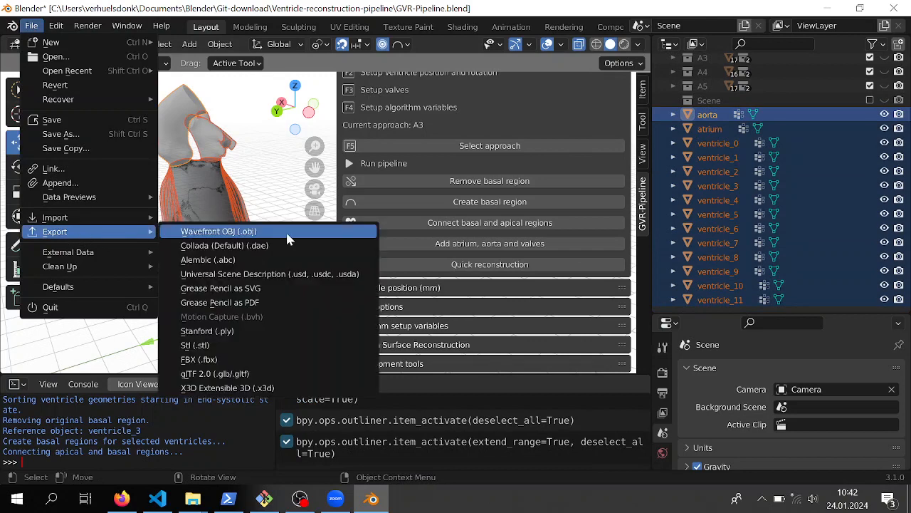
pyautogui.click(233, 352)
pyautogui.moveTo(463, 57); pyautogui.dragTo(401, 62)
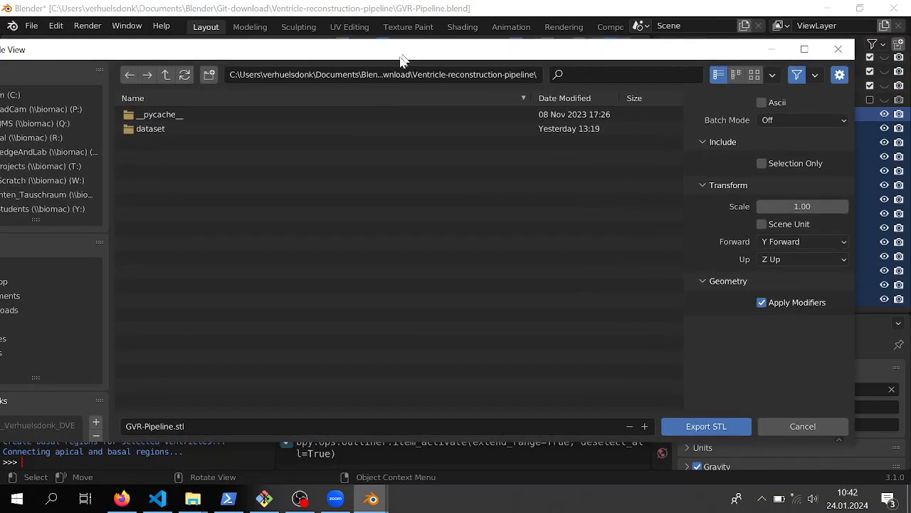
# Step: Clear the export file name and enable ASCII format, Object batch mode and Selection Only
pyautogui.click(215, 431)
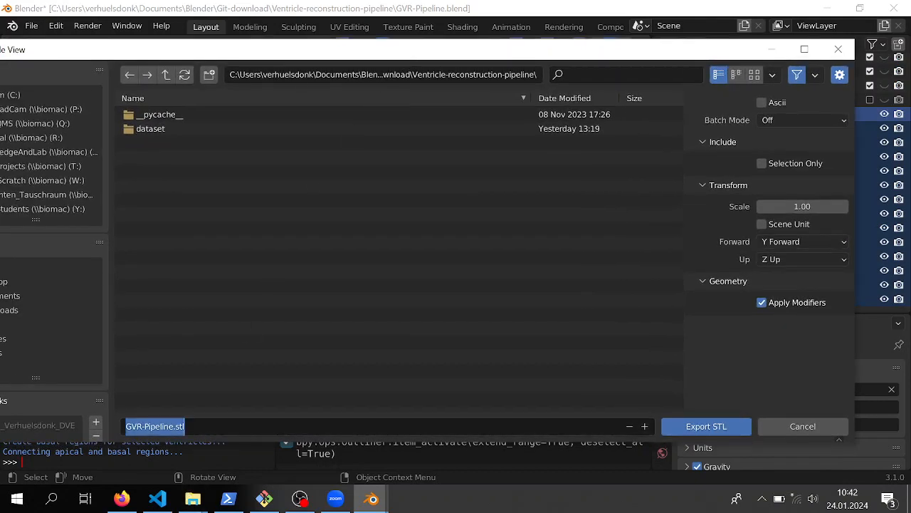
pyautogui.press('BackSpace')
pyautogui.click(440, 326)
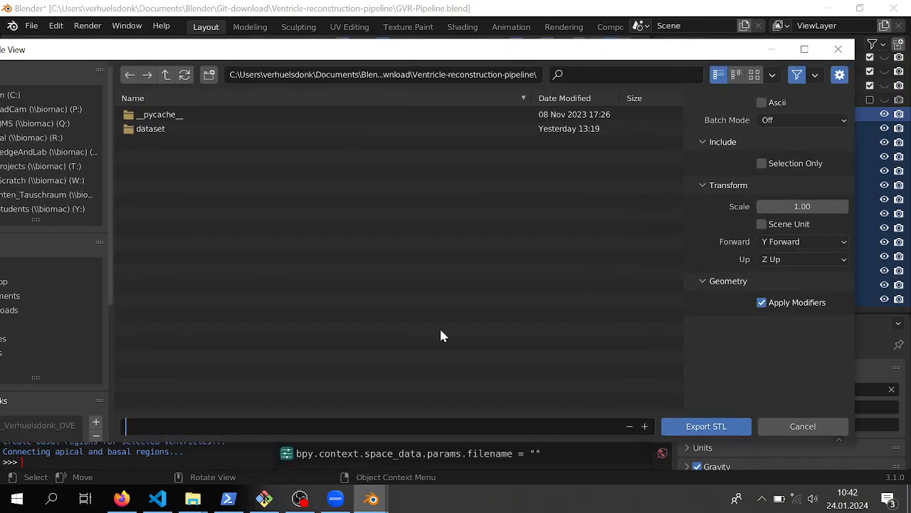
pyautogui.click(762, 103)
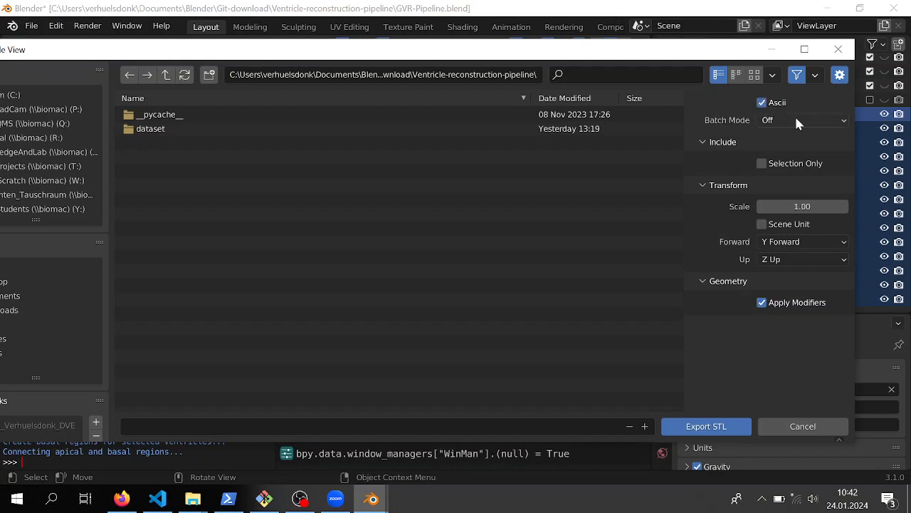
pyautogui.click(796, 121)
pyautogui.click(780, 119)
pyautogui.click(783, 120)
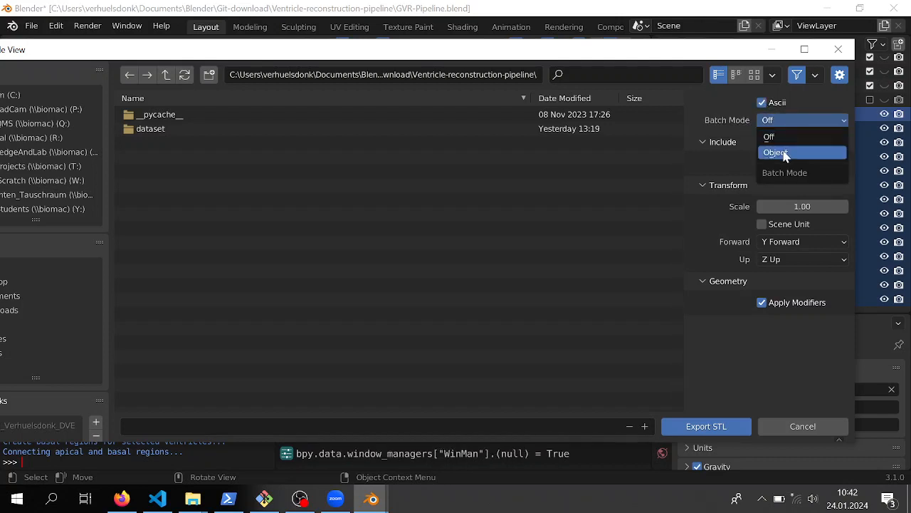
pyautogui.click(783, 153)
pyautogui.click(762, 164)
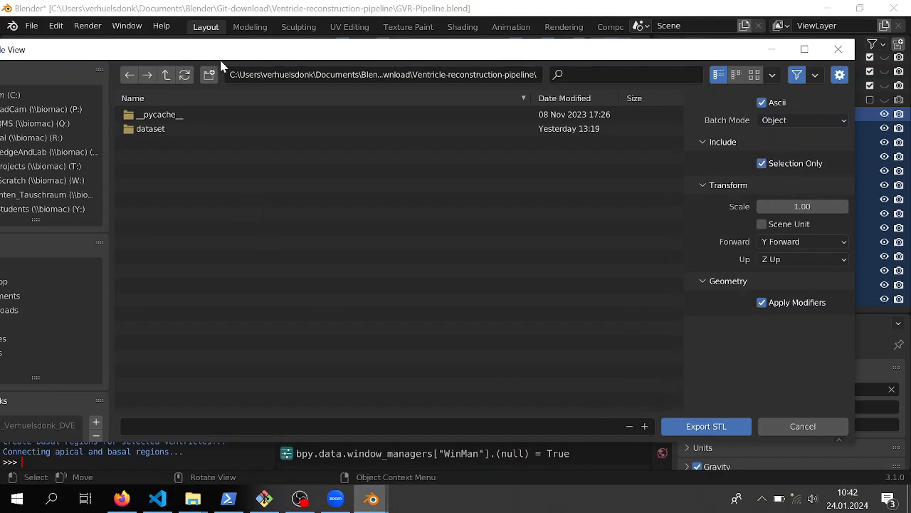
# Step: Create a folder named export inside the dataset folder and export the STL files into it
pyautogui.moveTo(245, 54); pyautogui.dragTo(288, 63)
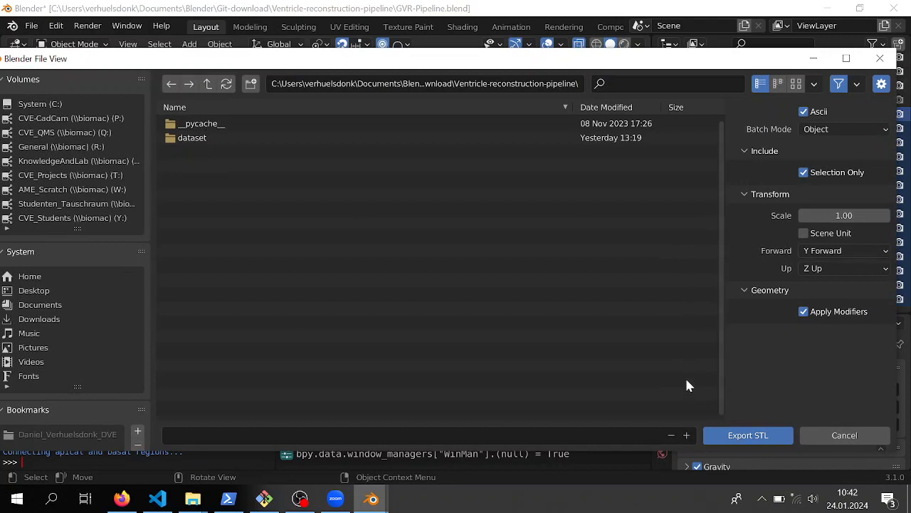
pyautogui.doubleClick(206, 139)
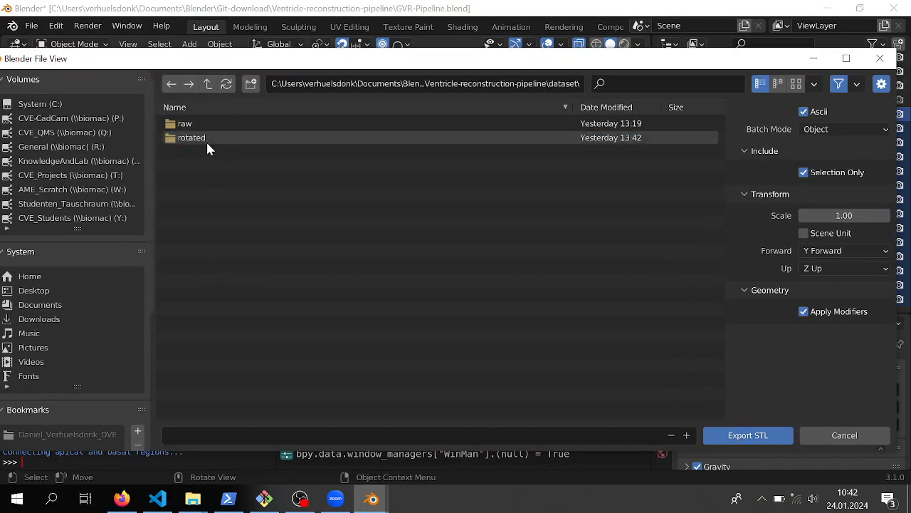
pyautogui.click(251, 83)
pyautogui.write('expor')
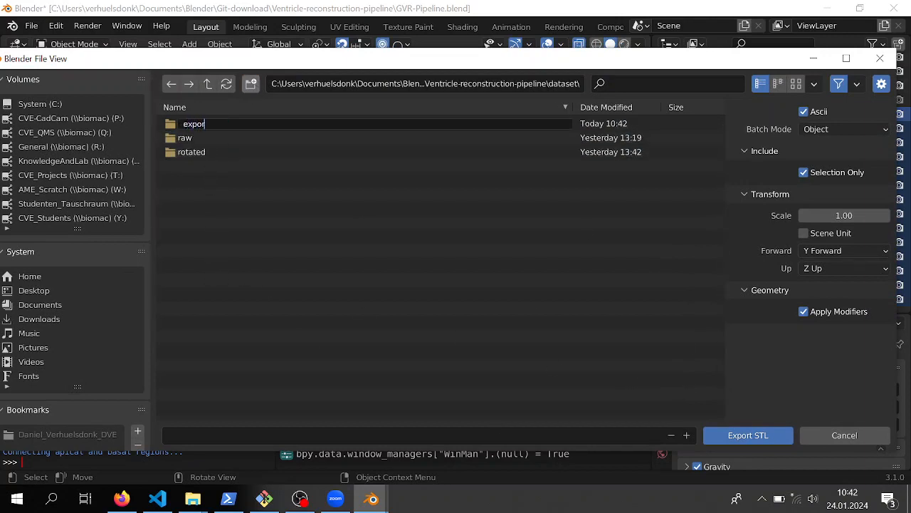
pyautogui.write('t')
pyautogui.press('Return')
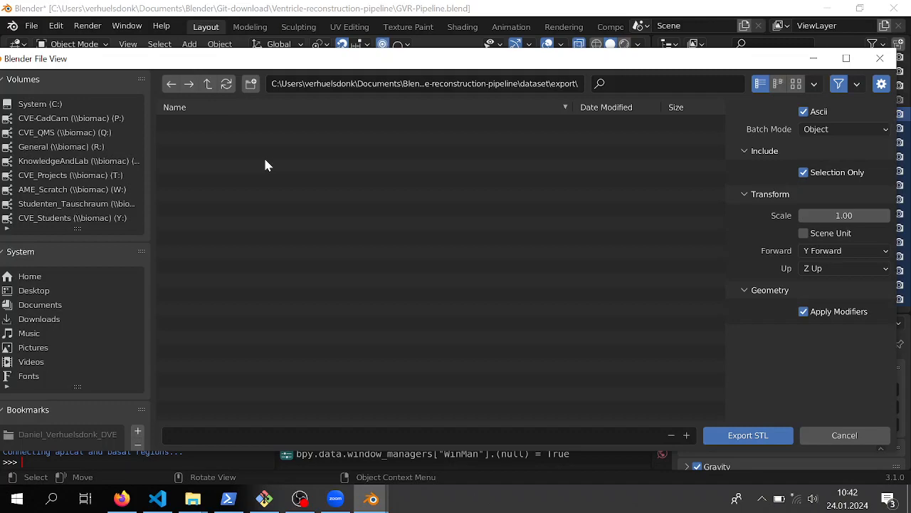
pyautogui.click(745, 436)
# Step: Switch to File Explorer, check the exported STL files in dataset\export, and return to Blender
pyautogui.moveTo(193, 499)
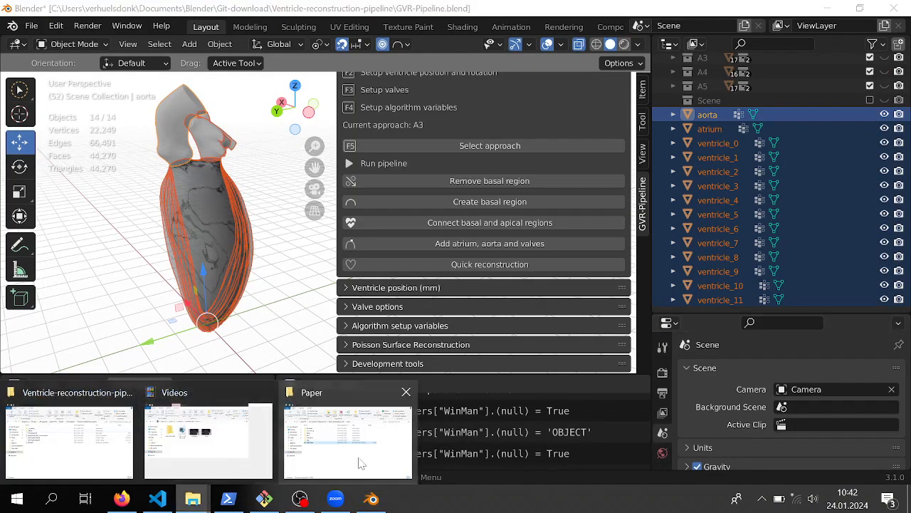
pyautogui.click(69, 427)
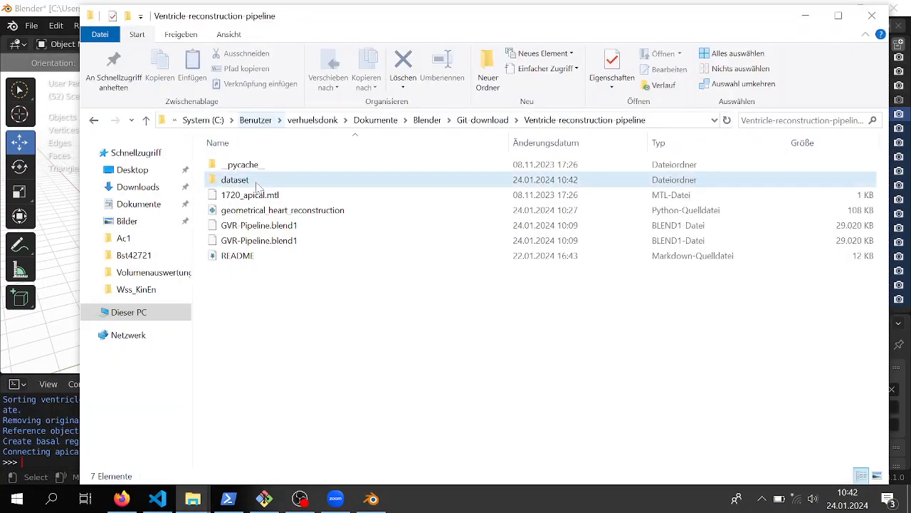
pyautogui.doubleClick(257, 179)
pyautogui.doubleClick(255, 170)
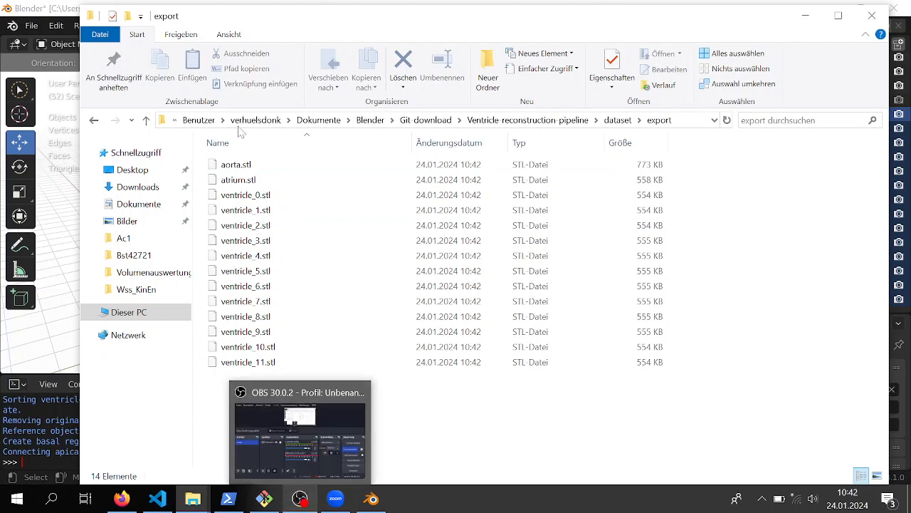
pyautogui.click(84, 6)
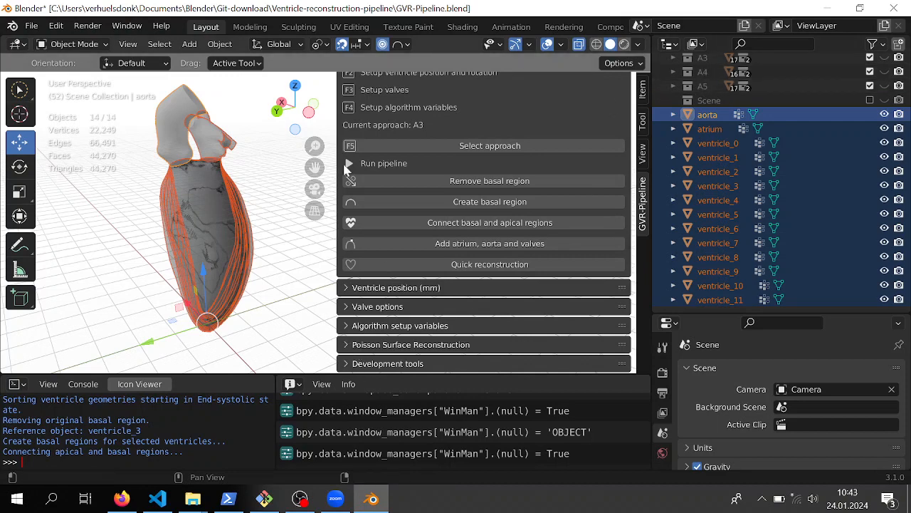
# Step: Collapse the geometric ventricle reconstruction pipeline section, expand the Development tools, and give the 3D viewport more room
pyautogui.scroll(4, 347, 167)
pyautogui.click(349, 84)
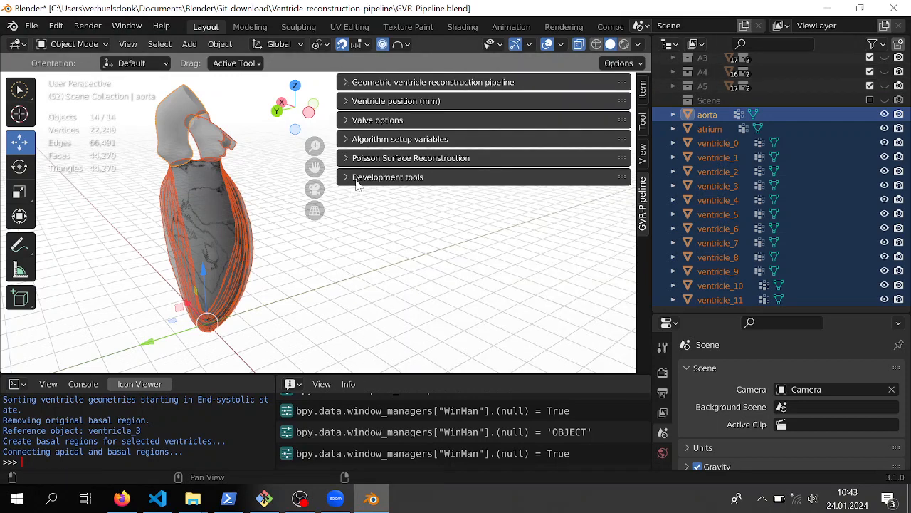
pyautogui.click(349, 177)
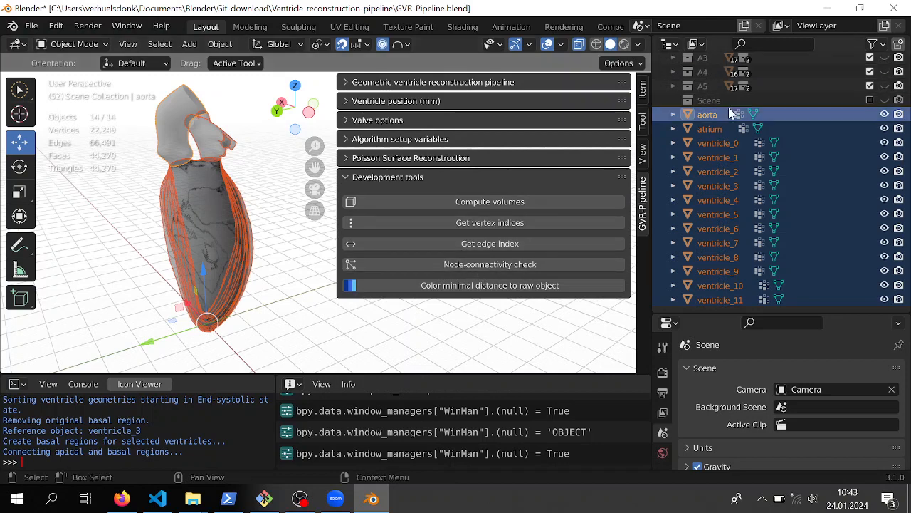
pyautogui.moveTo(265, 198); pyautogui.dragTo(299, 200, button='middle')
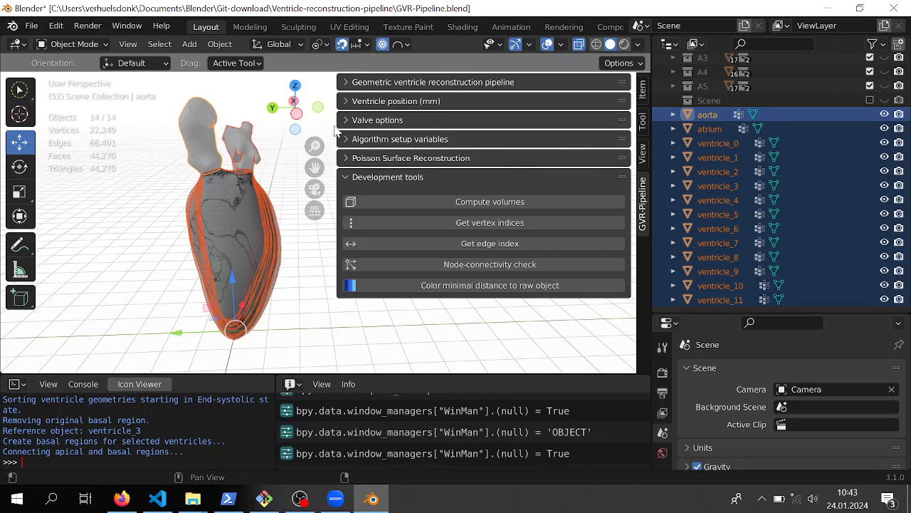
pyautogui.moveTo(339, 122); pyautogui.dragTo(373, 122)
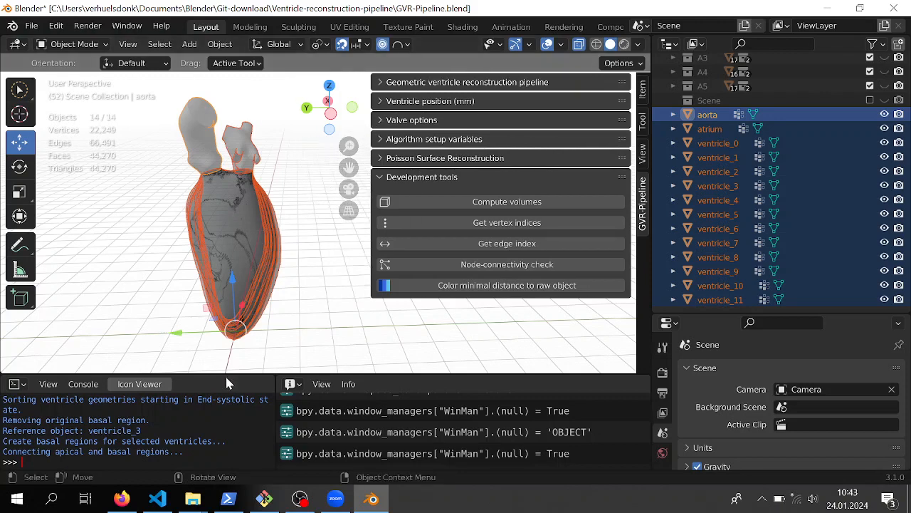
pyautogui.moveTo(245, 374); pyautogui.dragTo(247, 386)
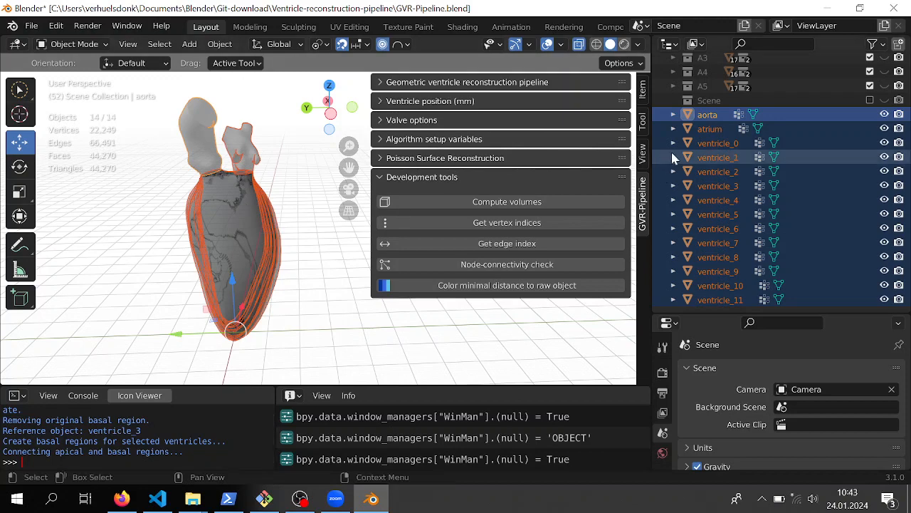
# Step: Run the node-connectivity check on ventricle_0 through ventricle_11 and read its result in the enlarged console
pyautogui.click(712, 143)
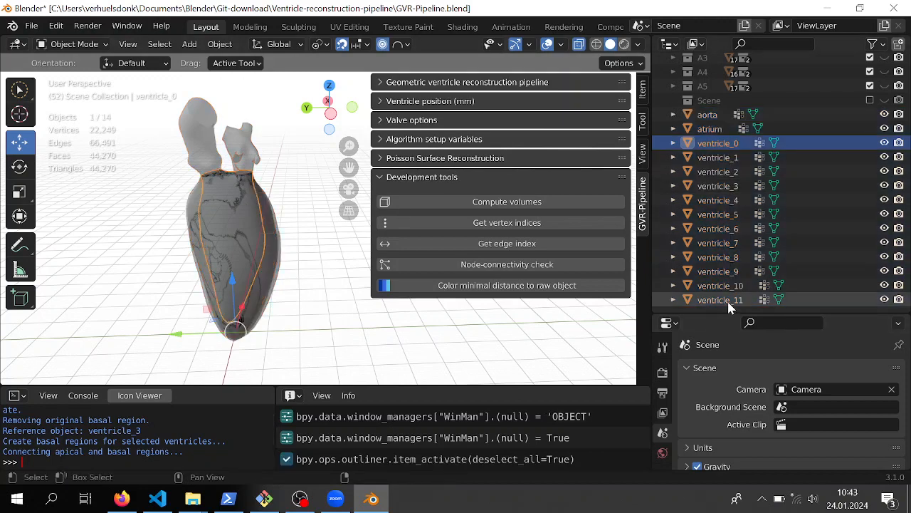
pyautogui.keyDown('shift'); pyautogui.click(719, 299); pyautogui.keyUp('shift')
pyautogui.moveTo(229, 385); pyautogui.dragTo(235, 319)
pyautogui.click(496, 270)
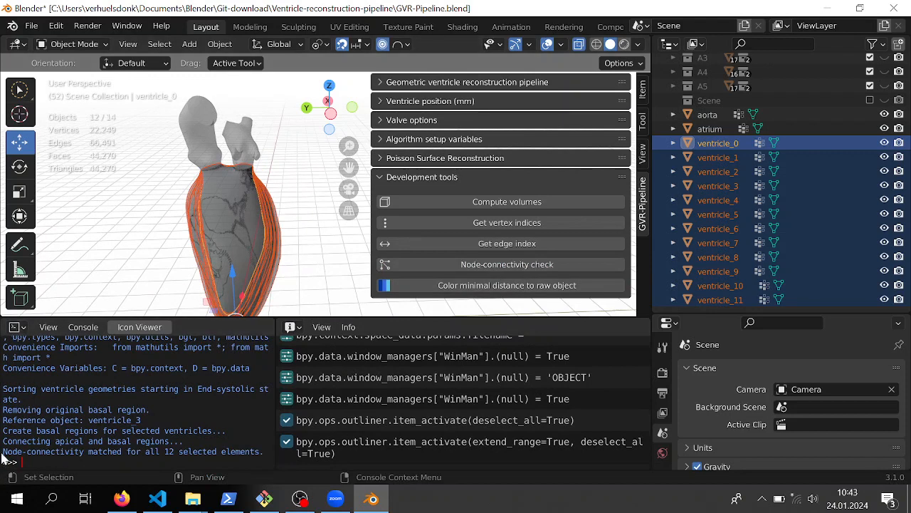
pyautogui.moveTo(4, 451); pyautogui.dragTo(265, 452)
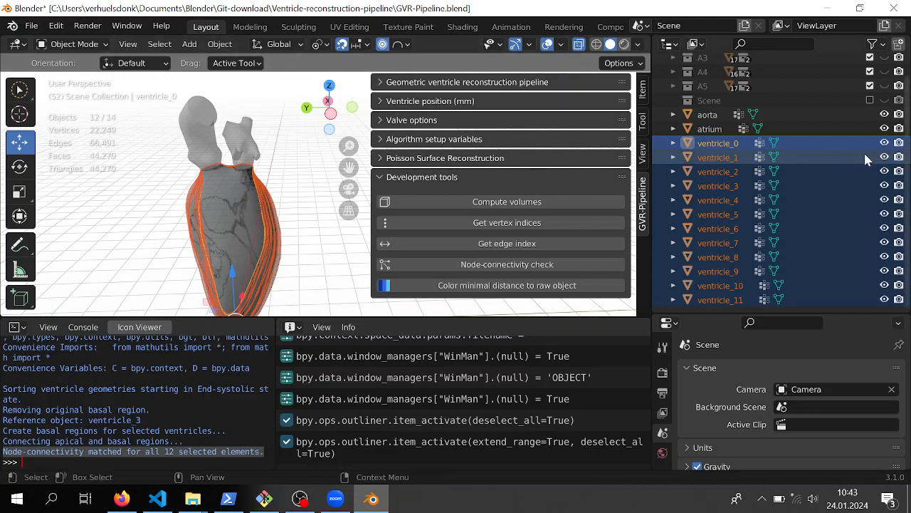
# Step: Hide the aorta, atrium and all ventricles except ventricle_4, and display the selected ventricle_4 without X-ray
pyautogui.click(724, 113)
pyautogui.keyDown('shift'); pyautogui.click(734, 301); pyautogui.keyUp('shift')
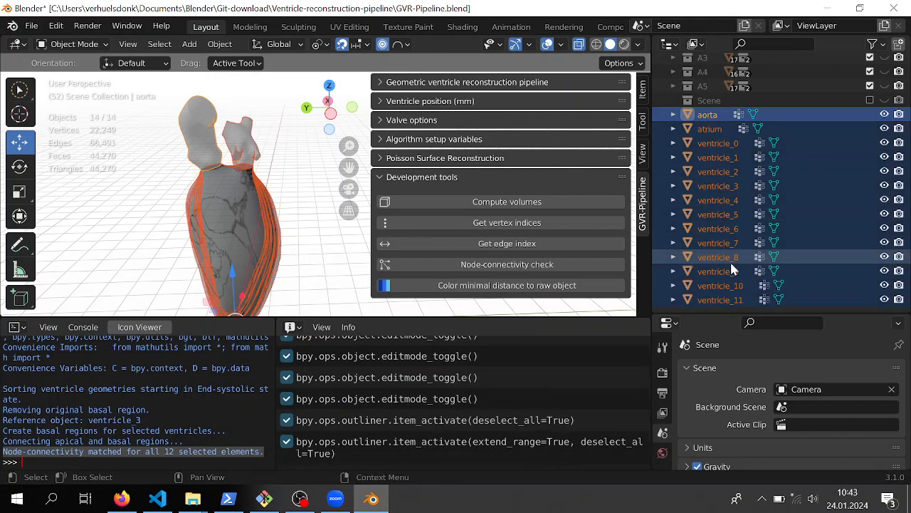
pyautogui.press('h')
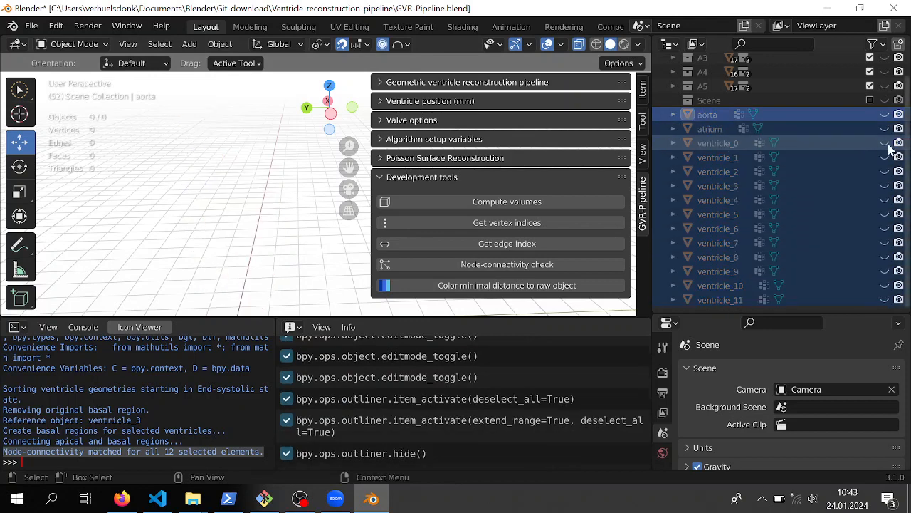
pyautogui.click(884, 200)
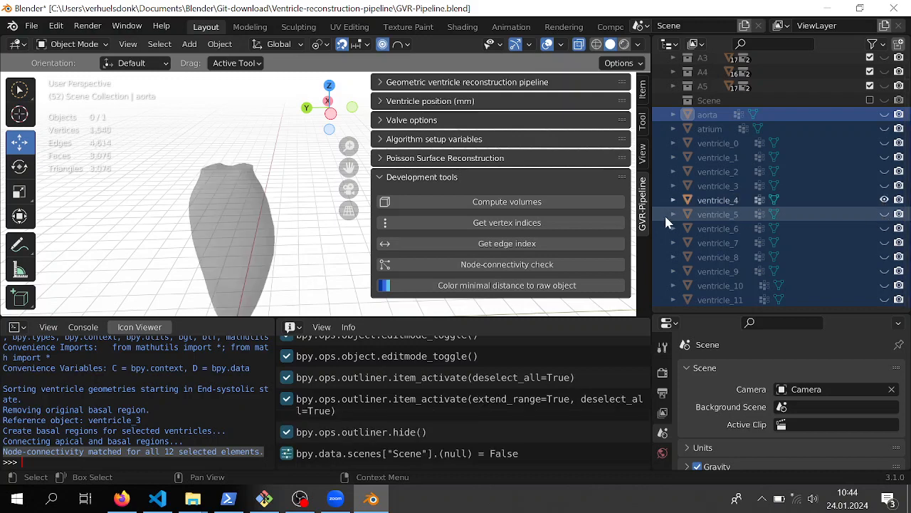
pyautogui.click(225, 222)
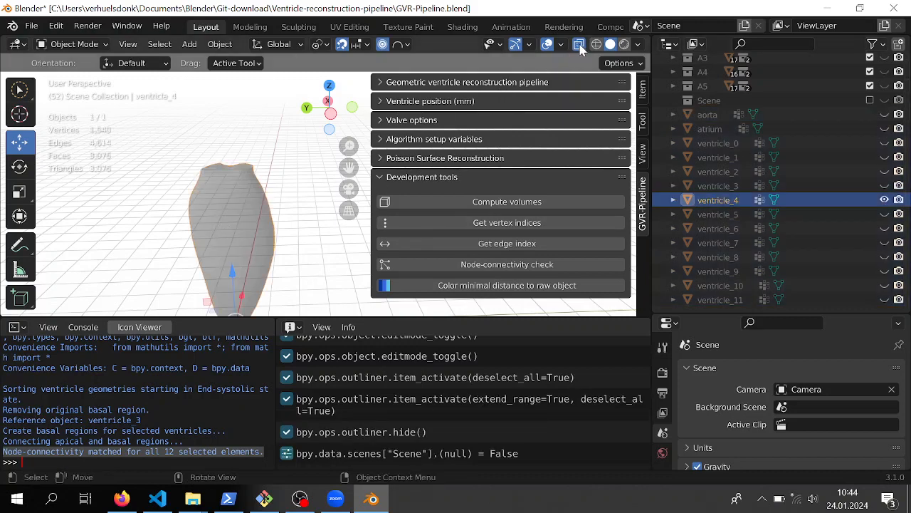
pyautogui.moveTo(143, 254); pyautogui.dragTo(244, 212, button='middle')
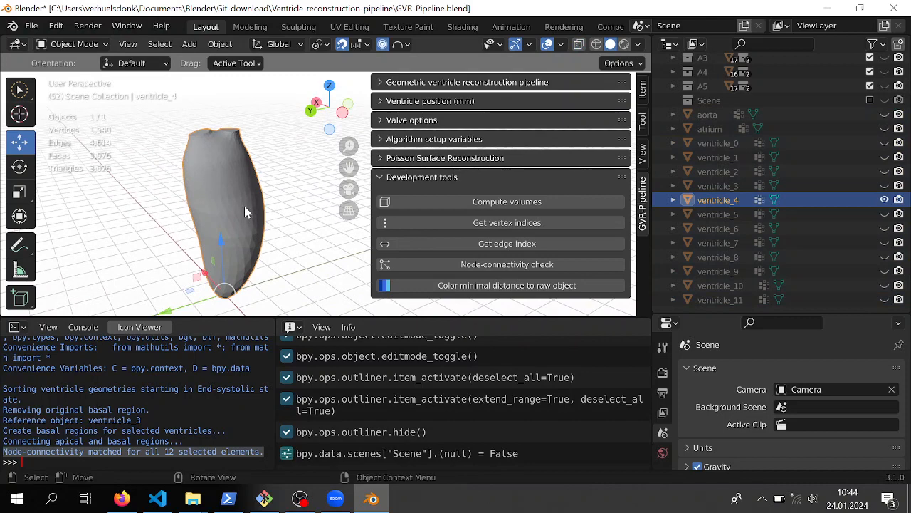
# Step: Import ventricle_0.stl from the dataset\rotated folder as an STL mesh alongside ventricle_4
pyautogui.click(32, 26)
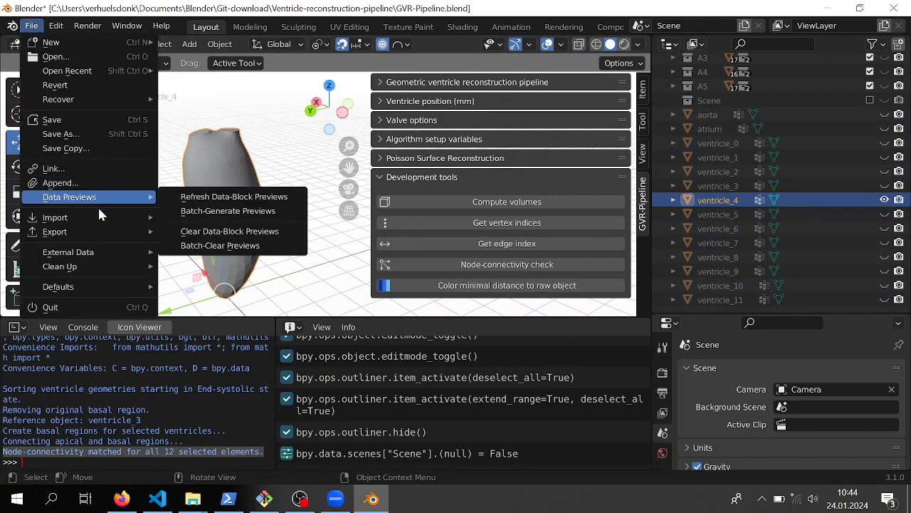
pyautogui.moveTo(101, 223)
pyautogui.click(193, 317)
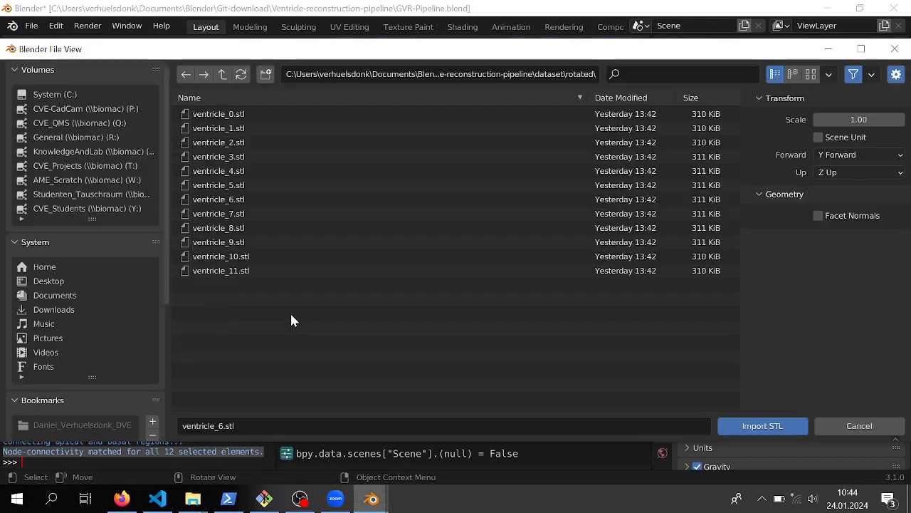
pyautogui.click(276, 116)
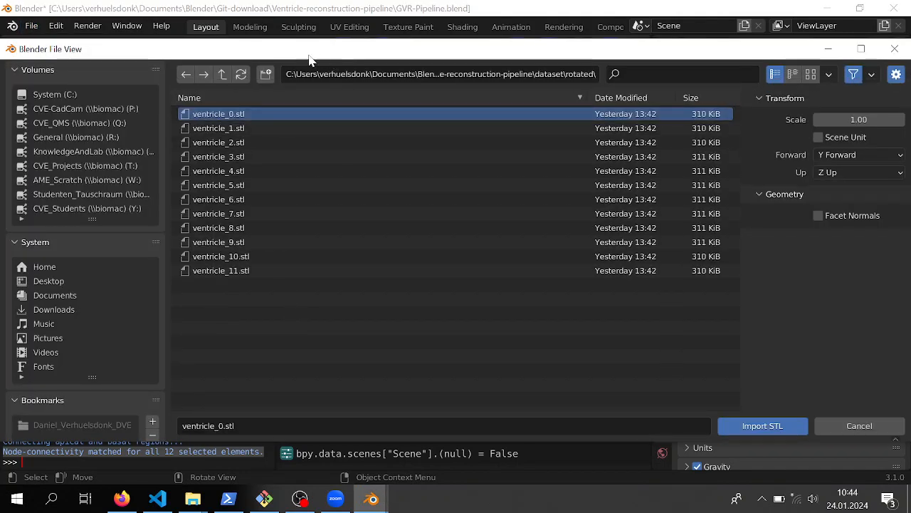
pyautogui.click(222, 74)
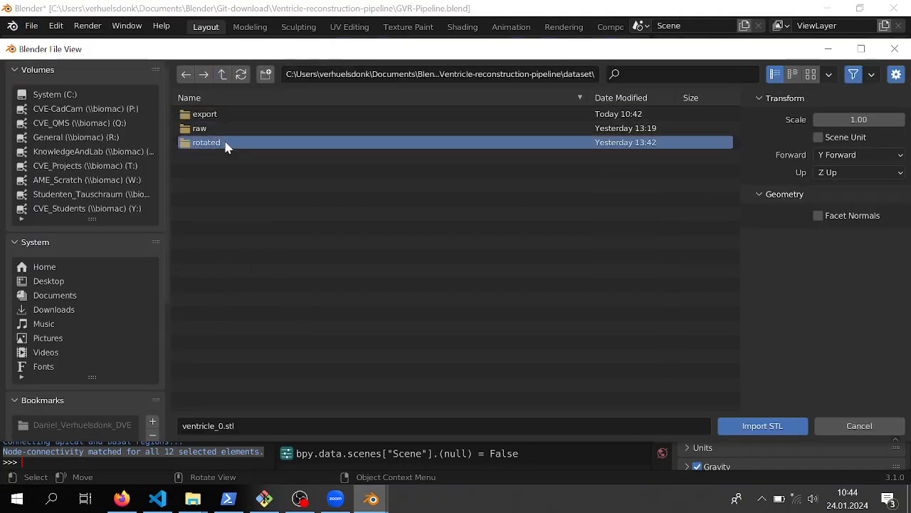
pyautogui.doubleClick(228, 143)
pyautogui.doubleClick(227, 116)
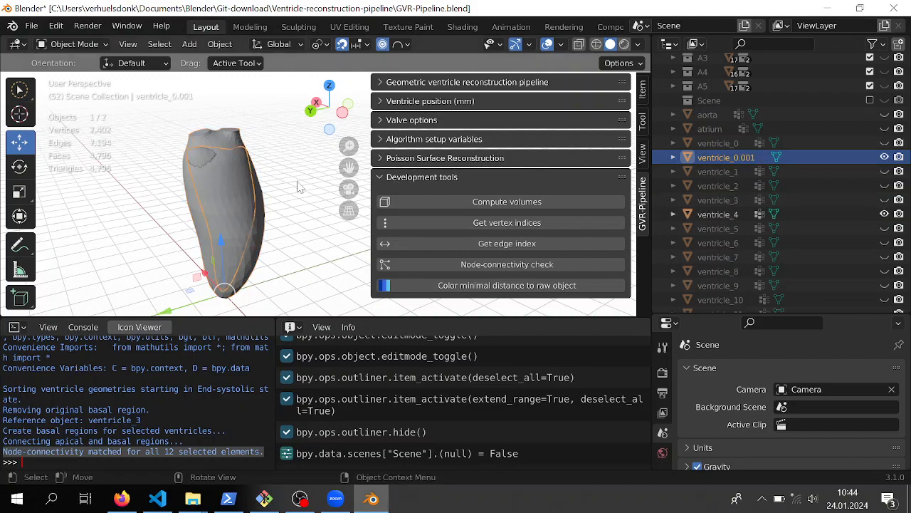
pyautogui.moveTo(299, 186); pyautogui.dragTo(270, 173, button='middle')
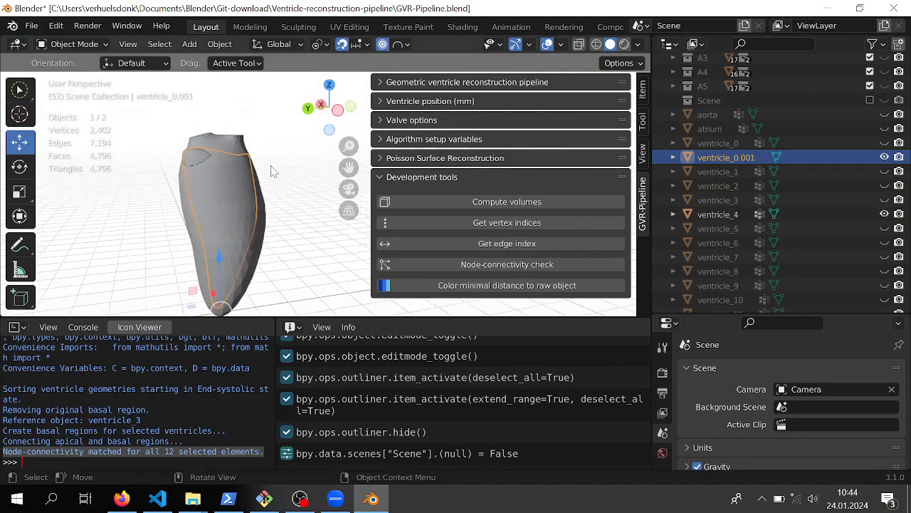
# Step: Rename the newly imported ventricle mesh as ref_obj
pyautogui.click(727, 157)
pyautogui.press('F2')
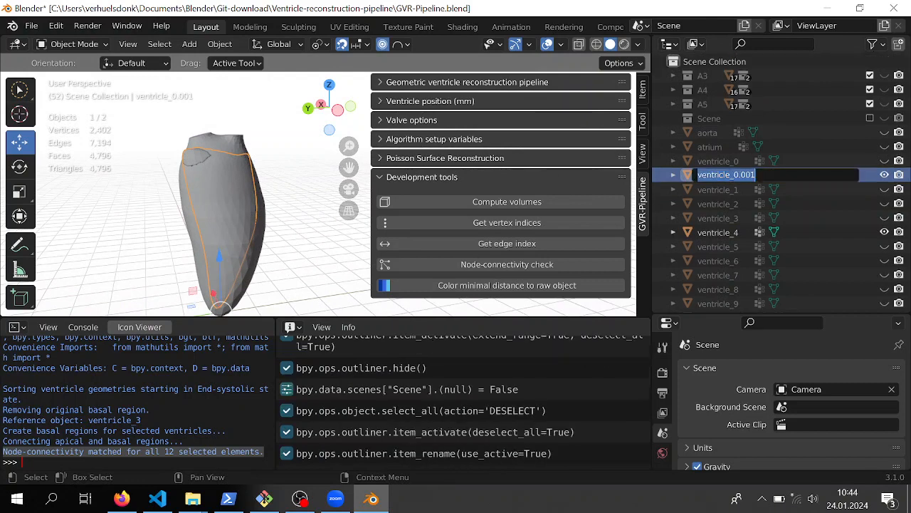
pyautogui.write('ref')
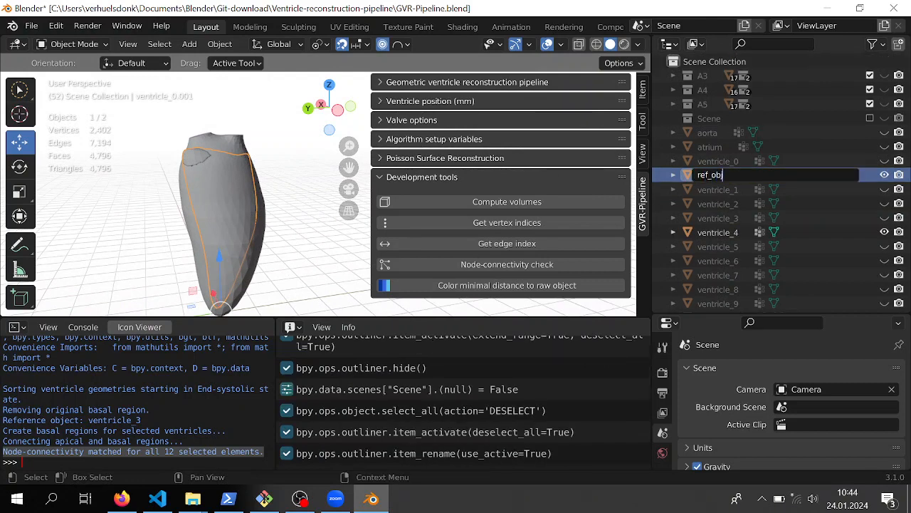
pyautogui.write('_obj')
pyautogui.press('Return')
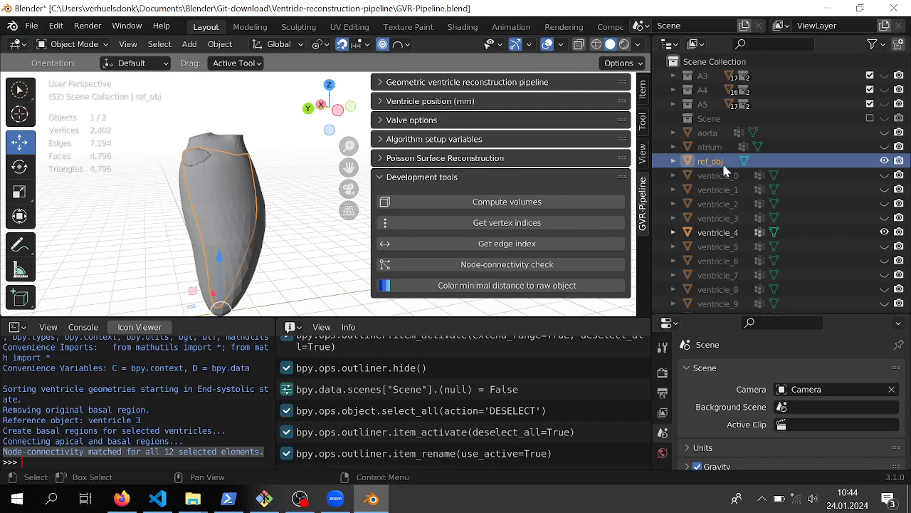
# Step: Color ventricle_4 by its minimal distance to the raw object ref_obj, and hide ref_obj
pyautogui.click(750, 234)
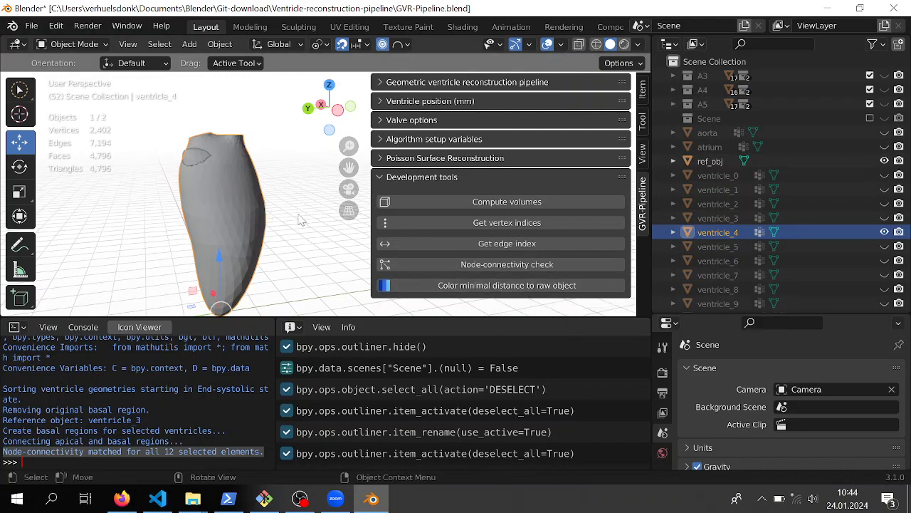
pyautogui.click(497, 286)
pyautogui.click(299, 497)
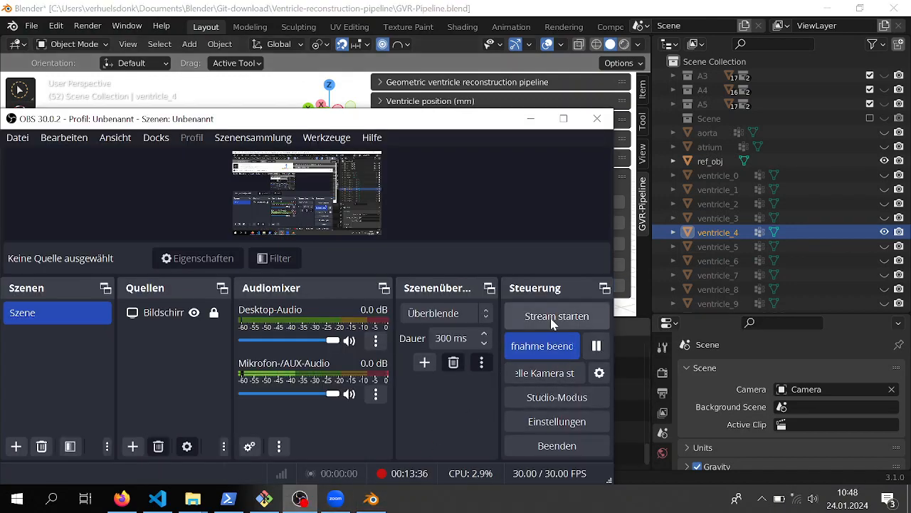
pyautogui.click(523, 6)
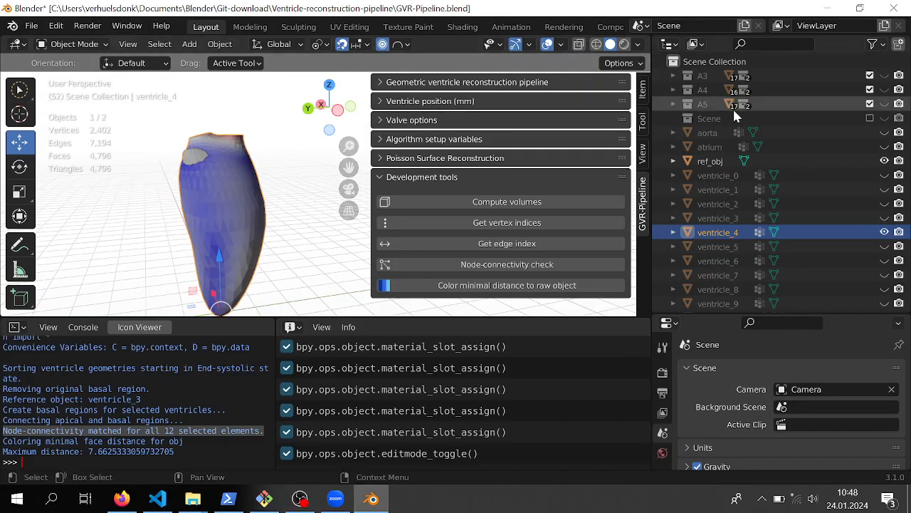
pyautogui.click(884, 161)
# Step: Examine the distance coloring on ventricle_4 from all sides, including close up around its basal region
pyautogui.moveTo(175, 195); pyautogui.dragTo(220, 176, button='middle')
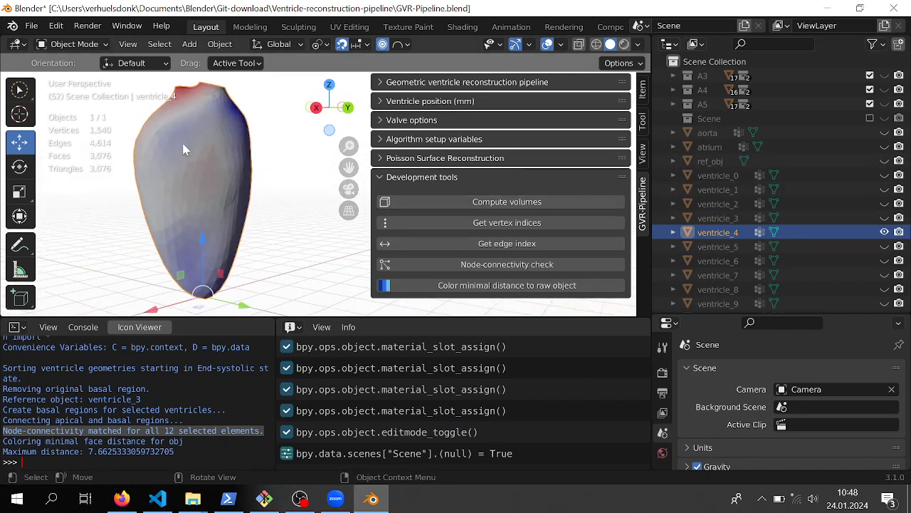
pyautogui.moveTo(184, 146); pyautogui.dragTo(360, 160, button='middle')
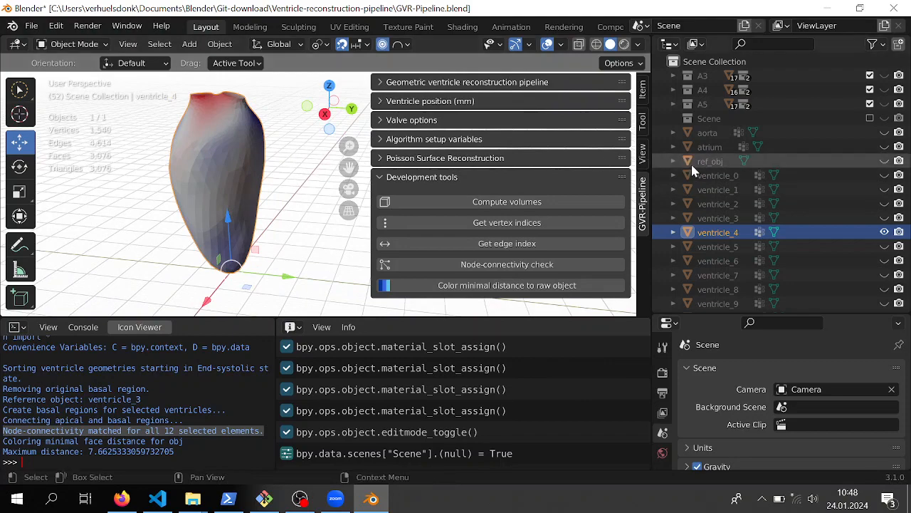
pyautogui.moveTo(213, 153); pyautogui.dragTo(172, 162, button='middle')
pyautogui.moveTo(208, 137); pyautogui.dragTo(160, 178, button='middle')
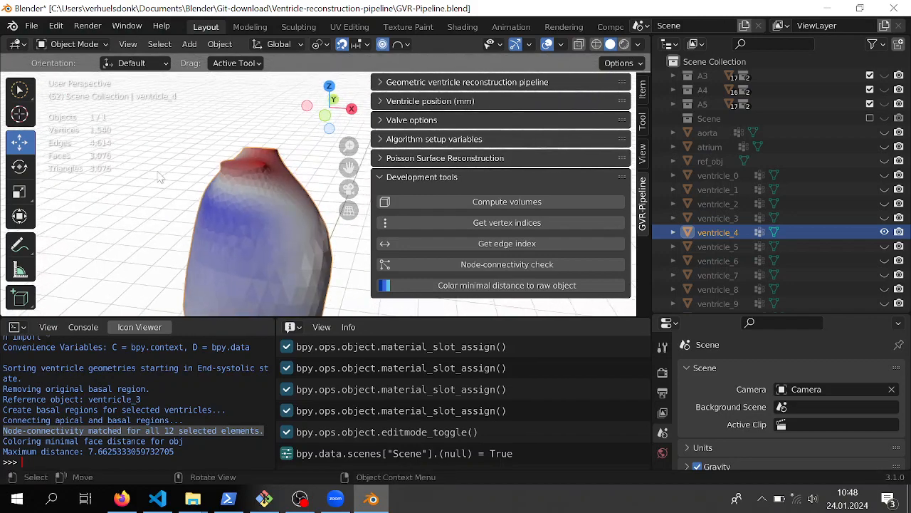
pyautogui.moveTo(257, 199); pyautogui.dragTo(185, 190, button='middle')
pyautogui.moveTo(220, 229); pyautogui.dragTo(143, 208, button='middle')
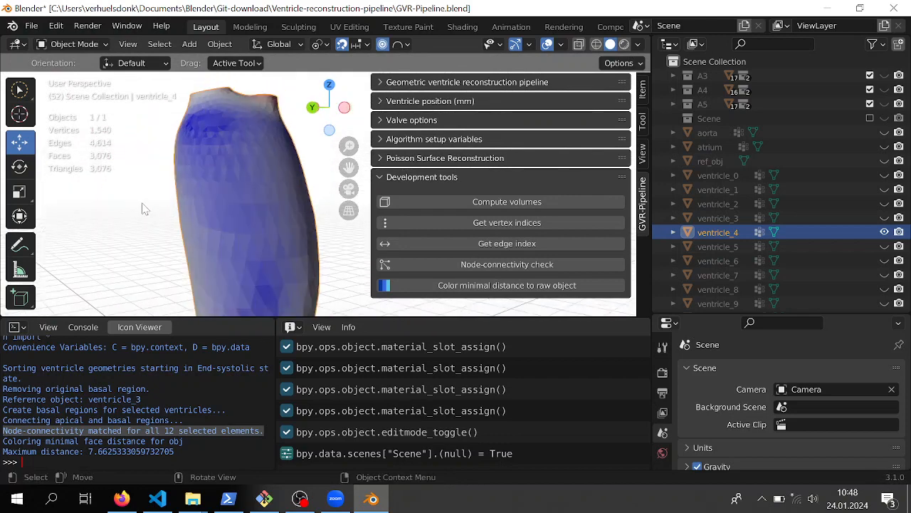
pyautogui.scroll(-2, 232, 223)
pyautogui.keyDown('shift'); pyautogui.moveTo(232, 224); pyautogui.dragTo(385, 267, button='middle'); pyautogui.keyUp('shift')
pyautogui.scroll(2, 240, 236)
pyautogui.scroll(-3, 249, 194)
pyautogui.moveTo(265, 214)
pyautogui.mouseDown(button='middle')
pyautogui.moveTo(559, 225)
pyautogui.moveTo(224, 236)
pyautogui.moveTo(376, 241)
pyautogui.mouseUp(button='middle')
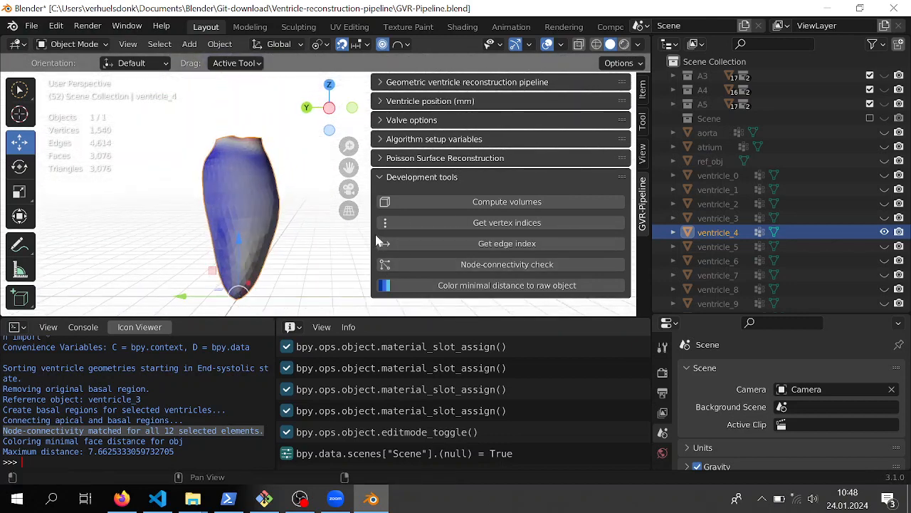